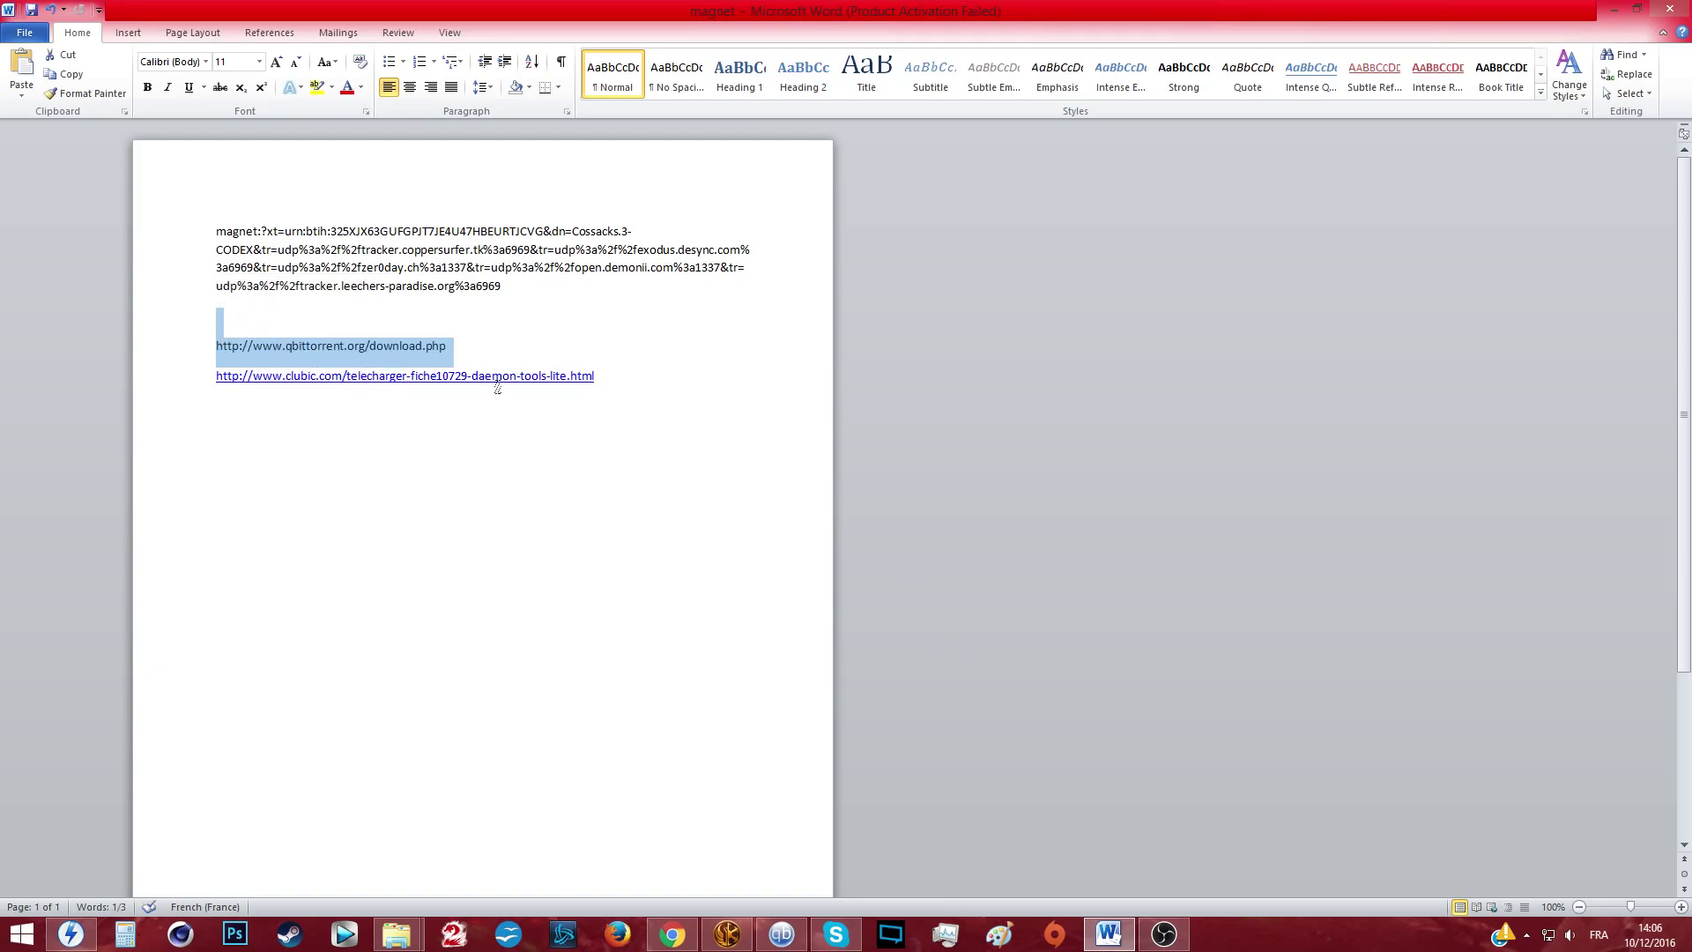
Bring up DAEMON Tools Lite, set the Word document aside and switch to qBittorrent
{"action": "left_click", "coordinate": [69, 932]}
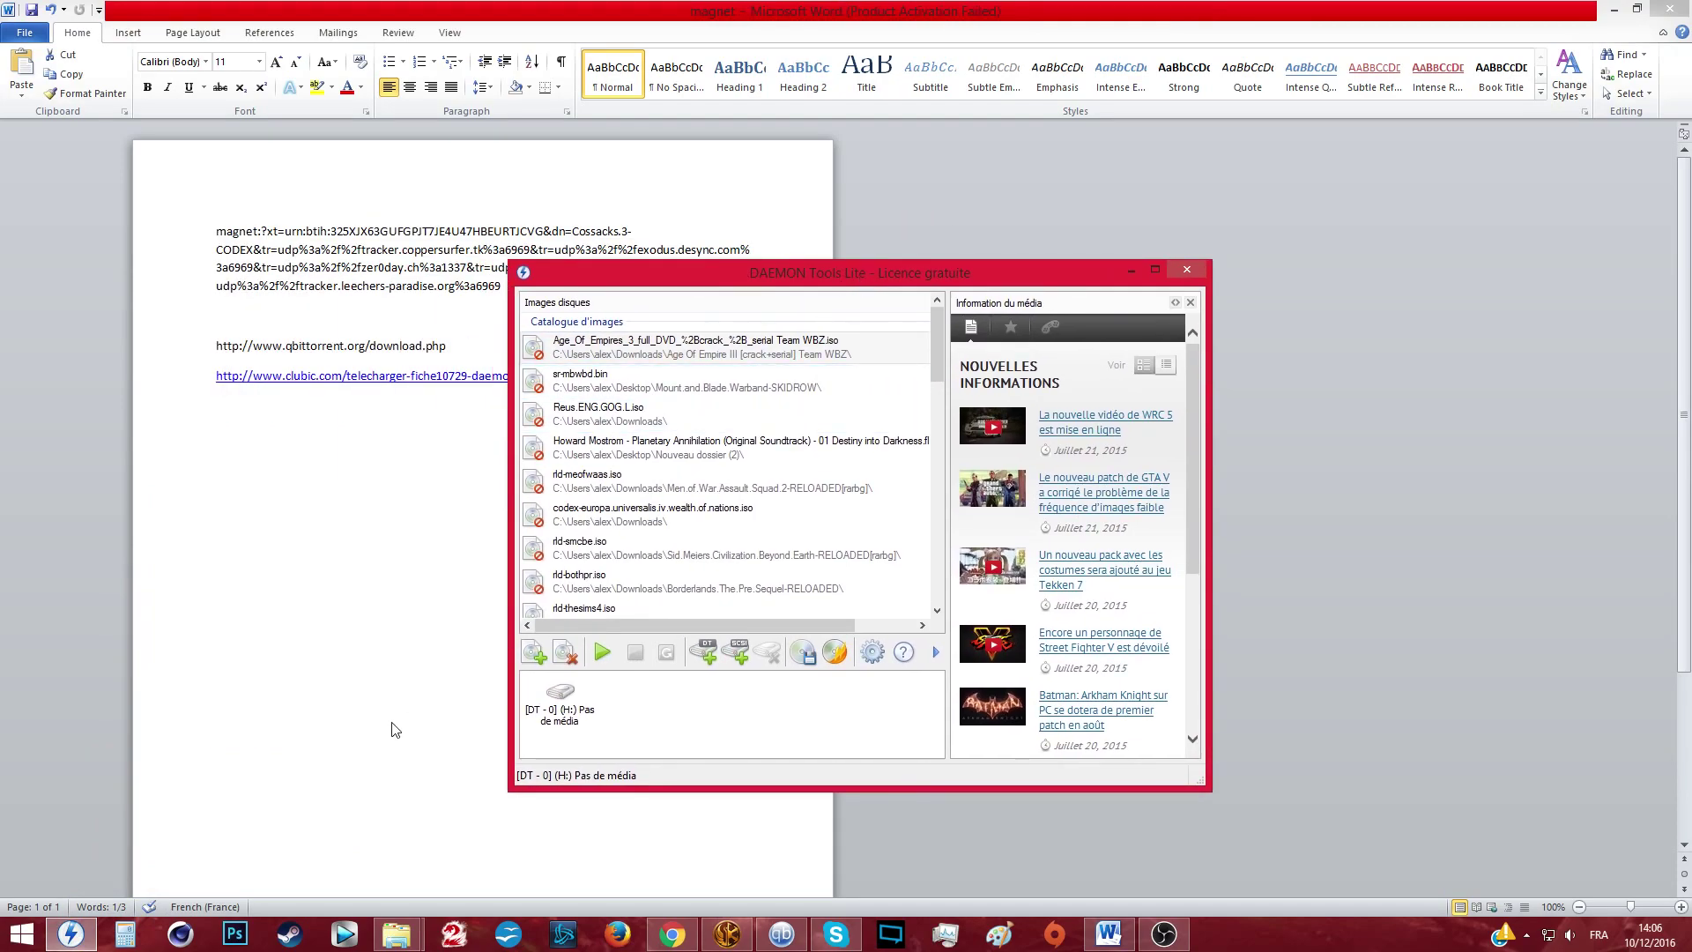
{"action": "key", "text": "alt+Tab"}
{"action": "left_click_drag", "start_coordinate": [522, 285], "coordinate": [166, 176]}
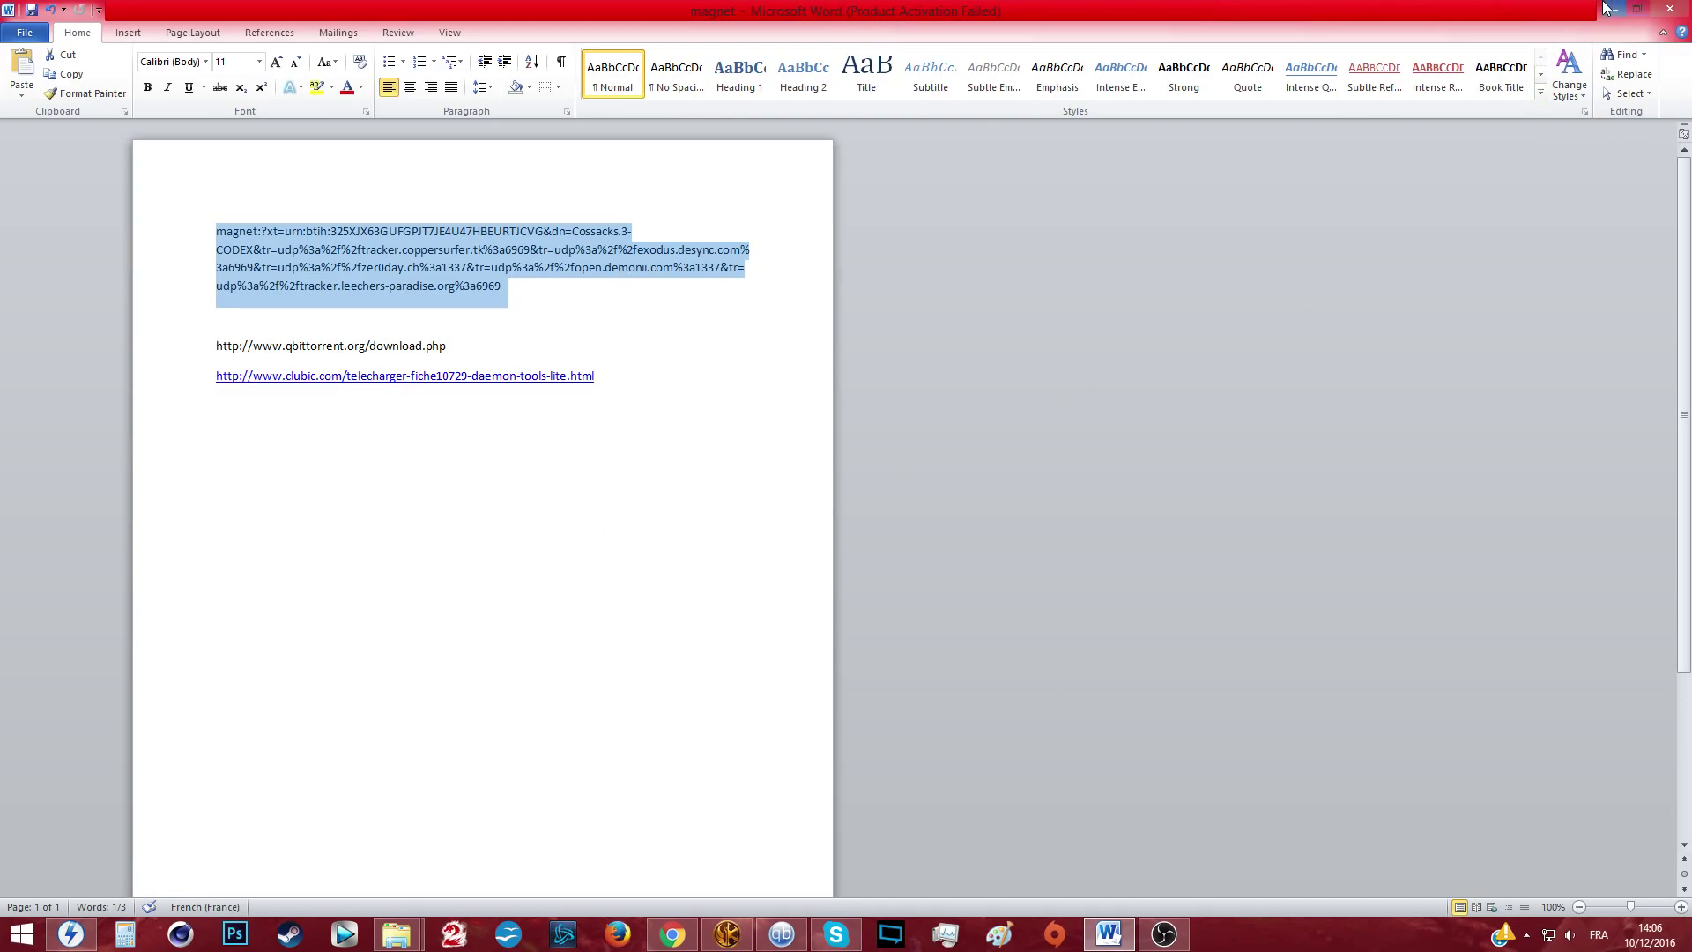
{"action": "left_click", "coordinate": [1615, 12]}
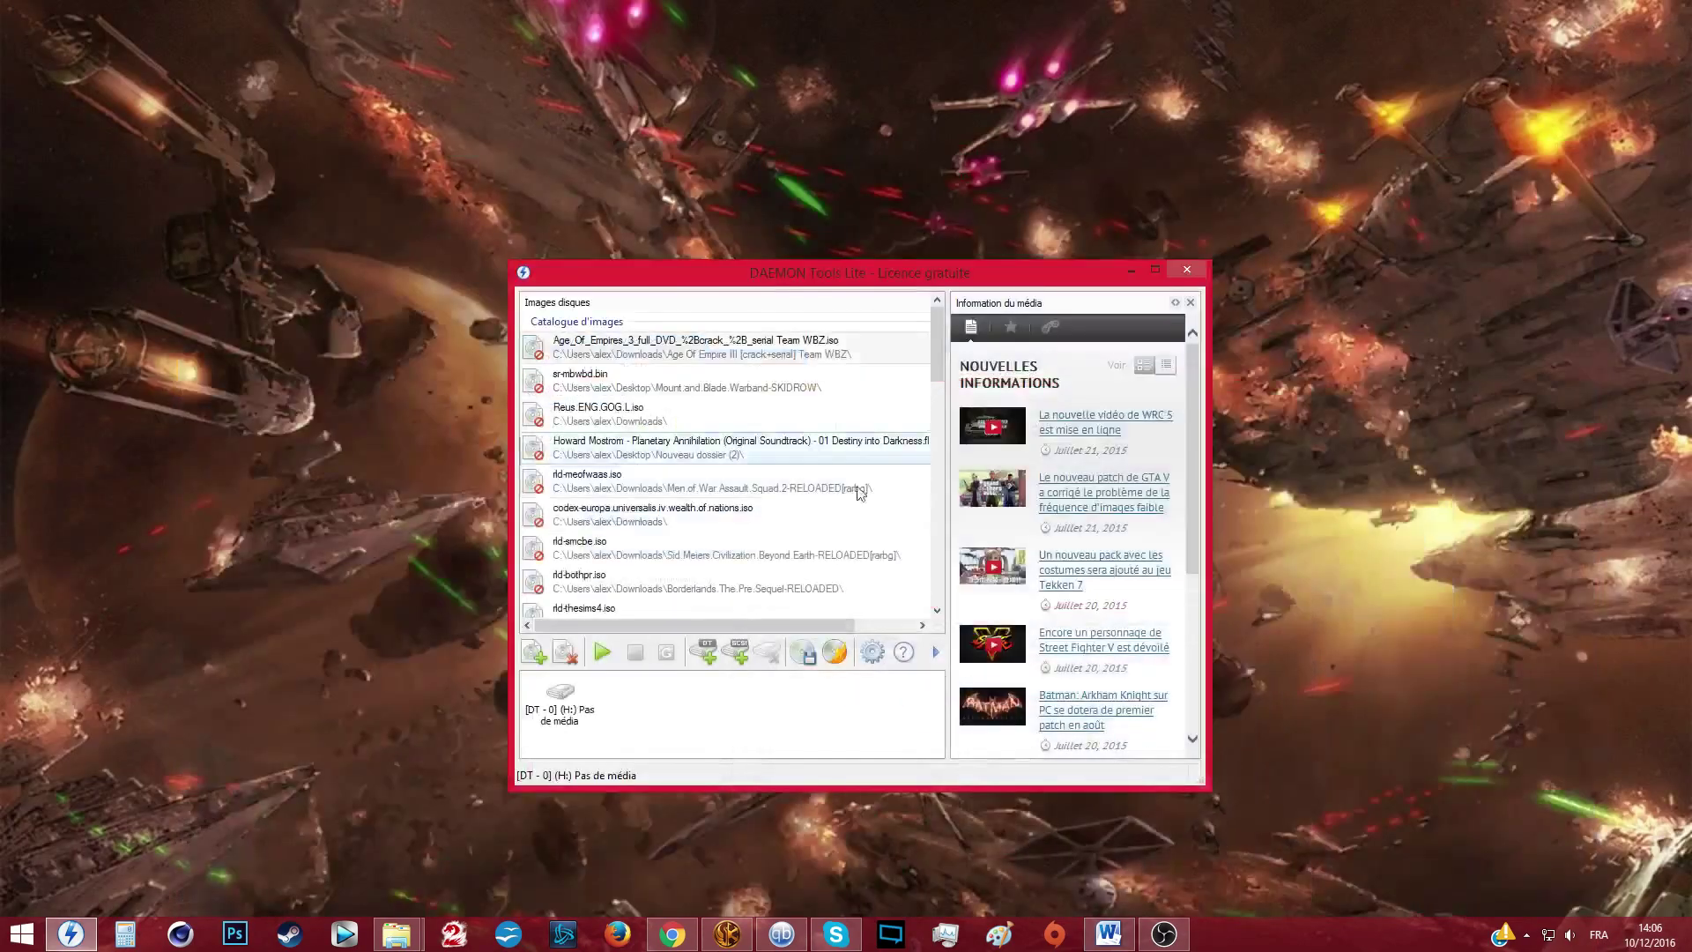
{"action": "left_click", "coordinate": [781, 933]}
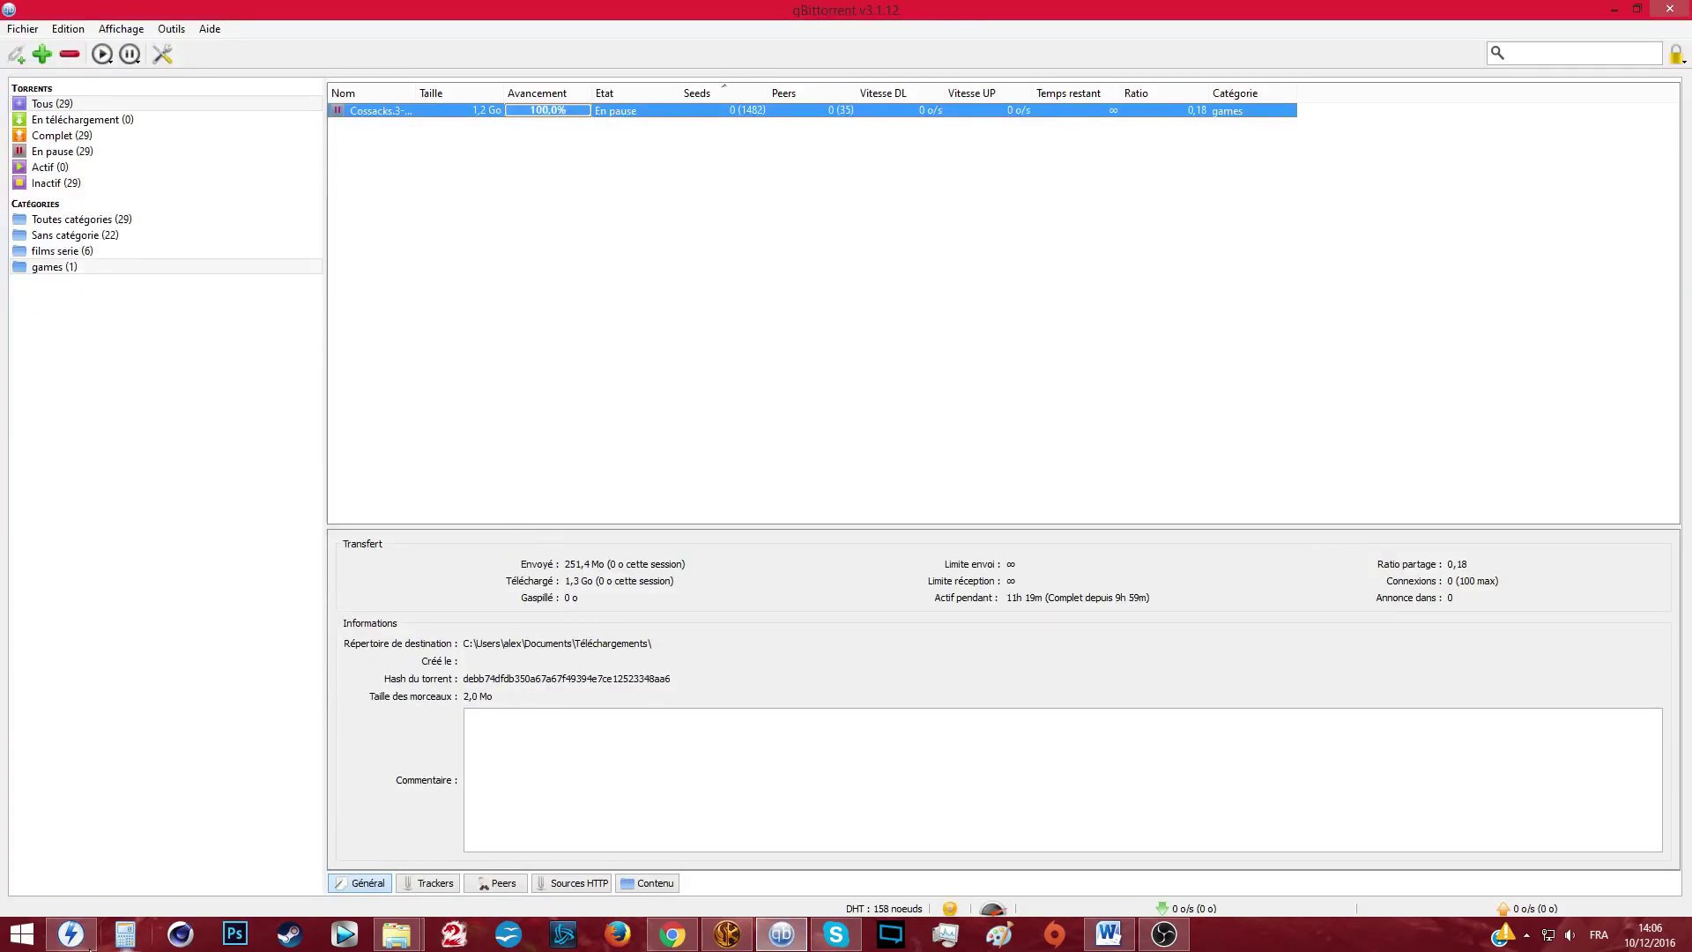
Copy the full Cossacks 3 magnet link from the Word document and return to qBittorrent
{"action": "left_click", "coordinate": [1135, 943]}
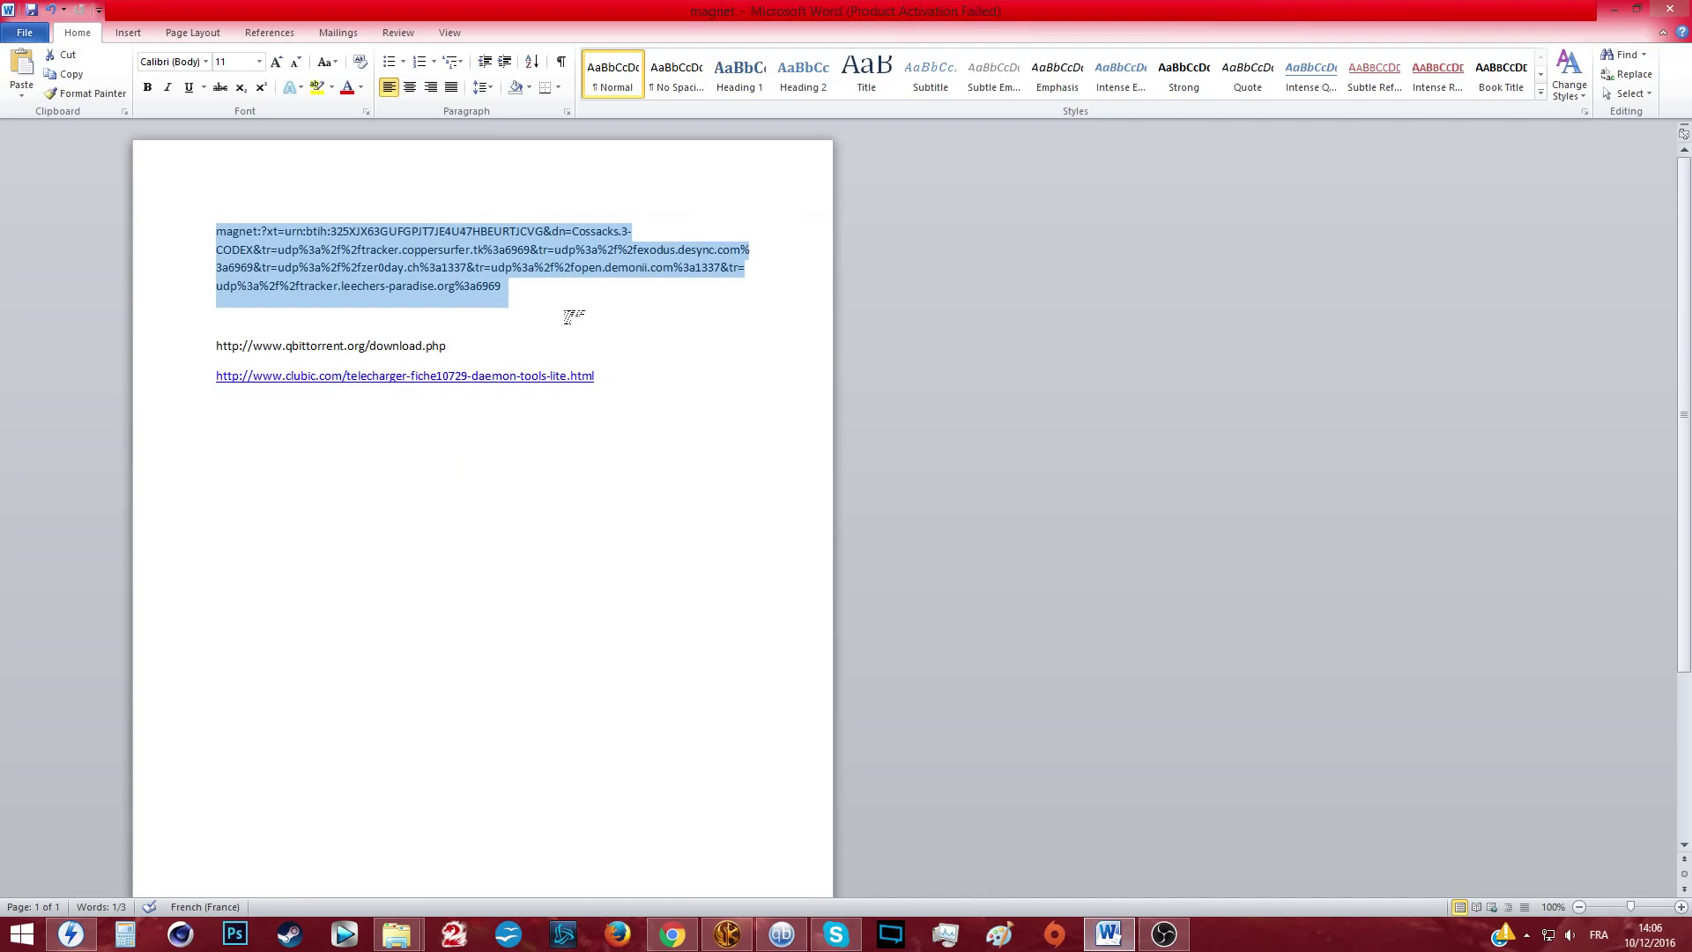
{"action": "left_click_drag", "start_coordinate": [561, 313], "coordinate": [173, 235]}
{"action": "right_click", "coordinate": [479, 294]}
{"action": "left_click", "coordinate": [446, 286]}
{"action": "left_click", "coordinate": [1614, 9]}
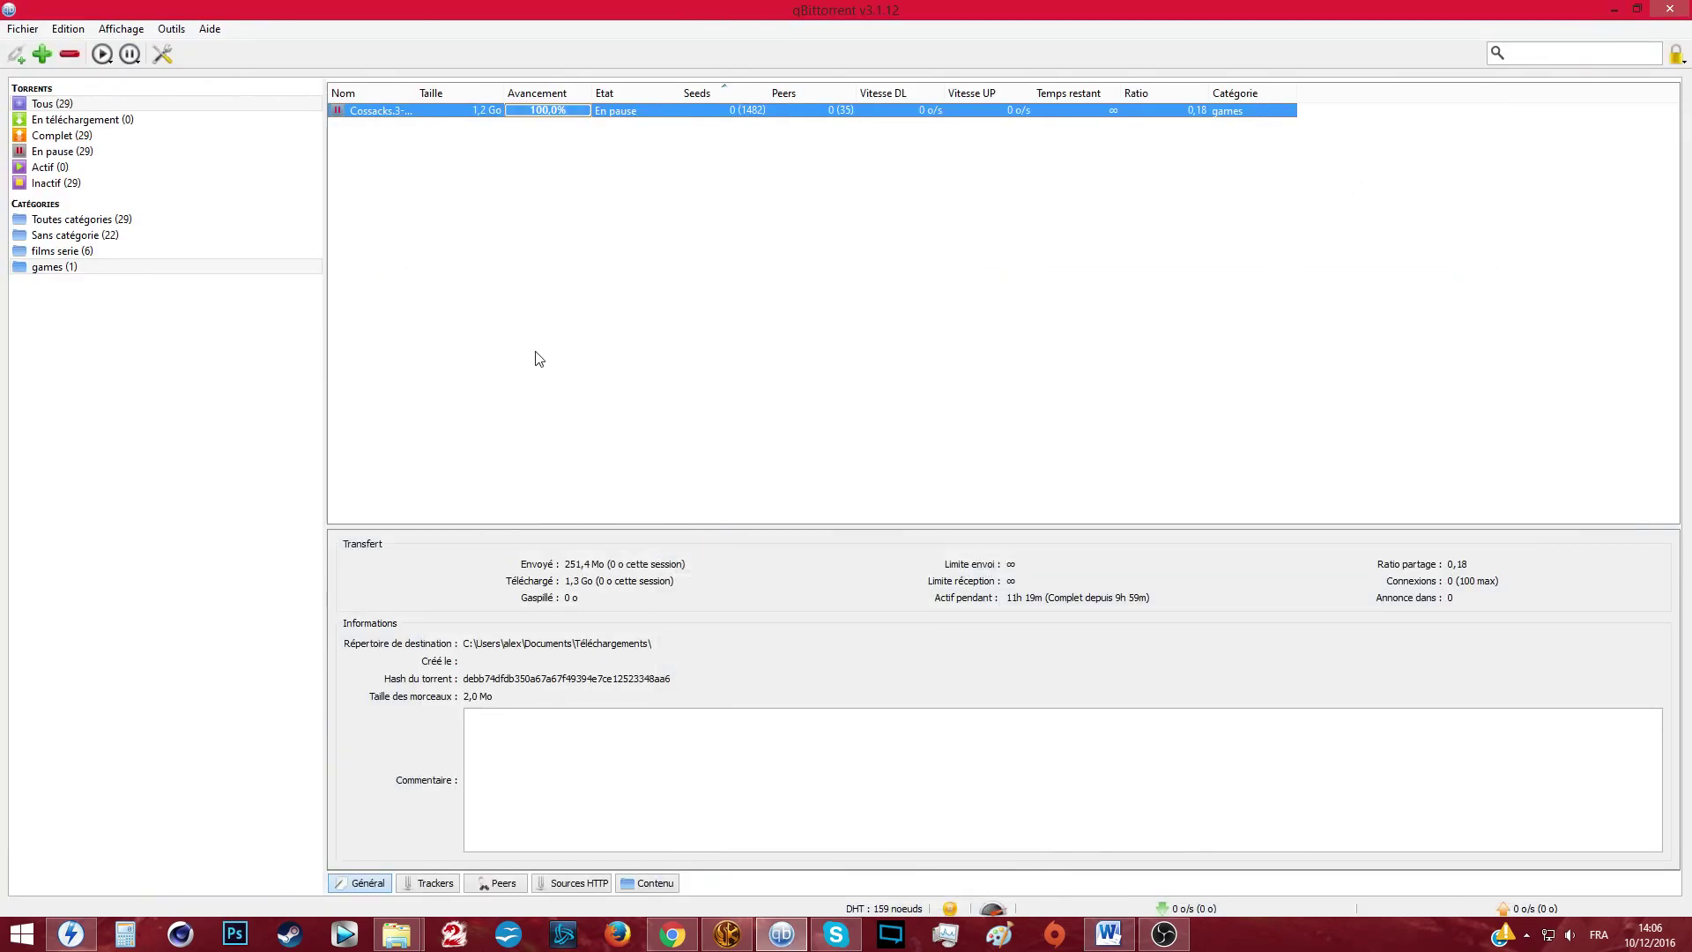
Try to download the copied Cossacks 3 magnet link as a new torrent
{"action": "left_click", "coordinate": [561, 352]}
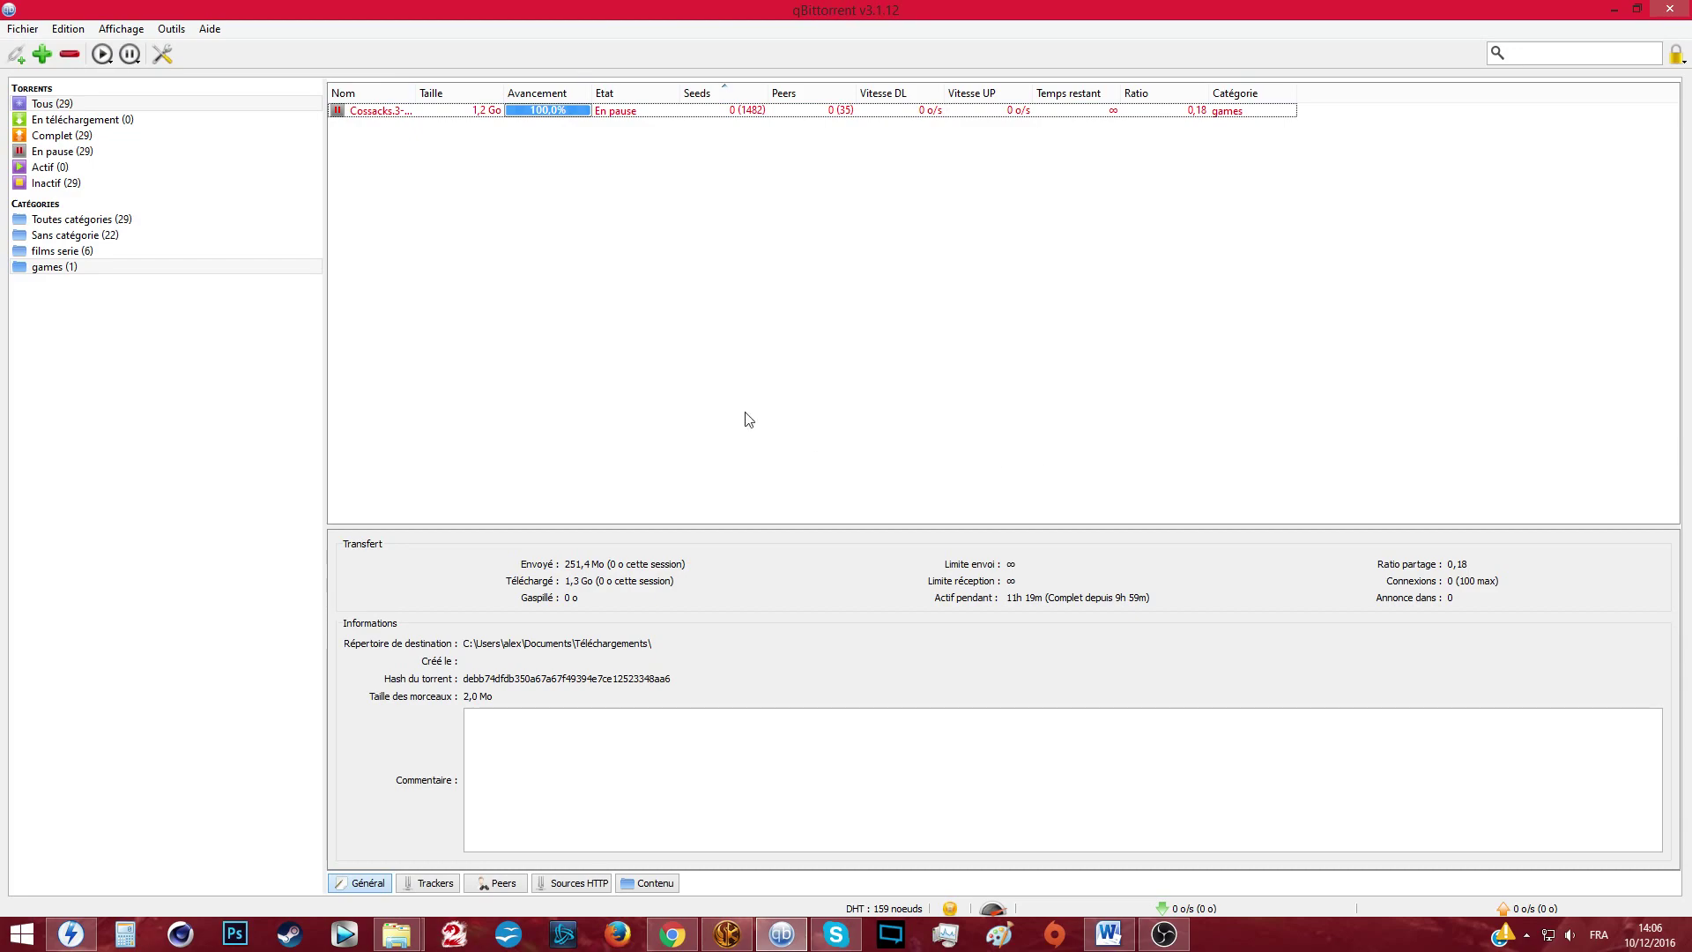
{"action": "left_click", "coordinate": [22, 63]}
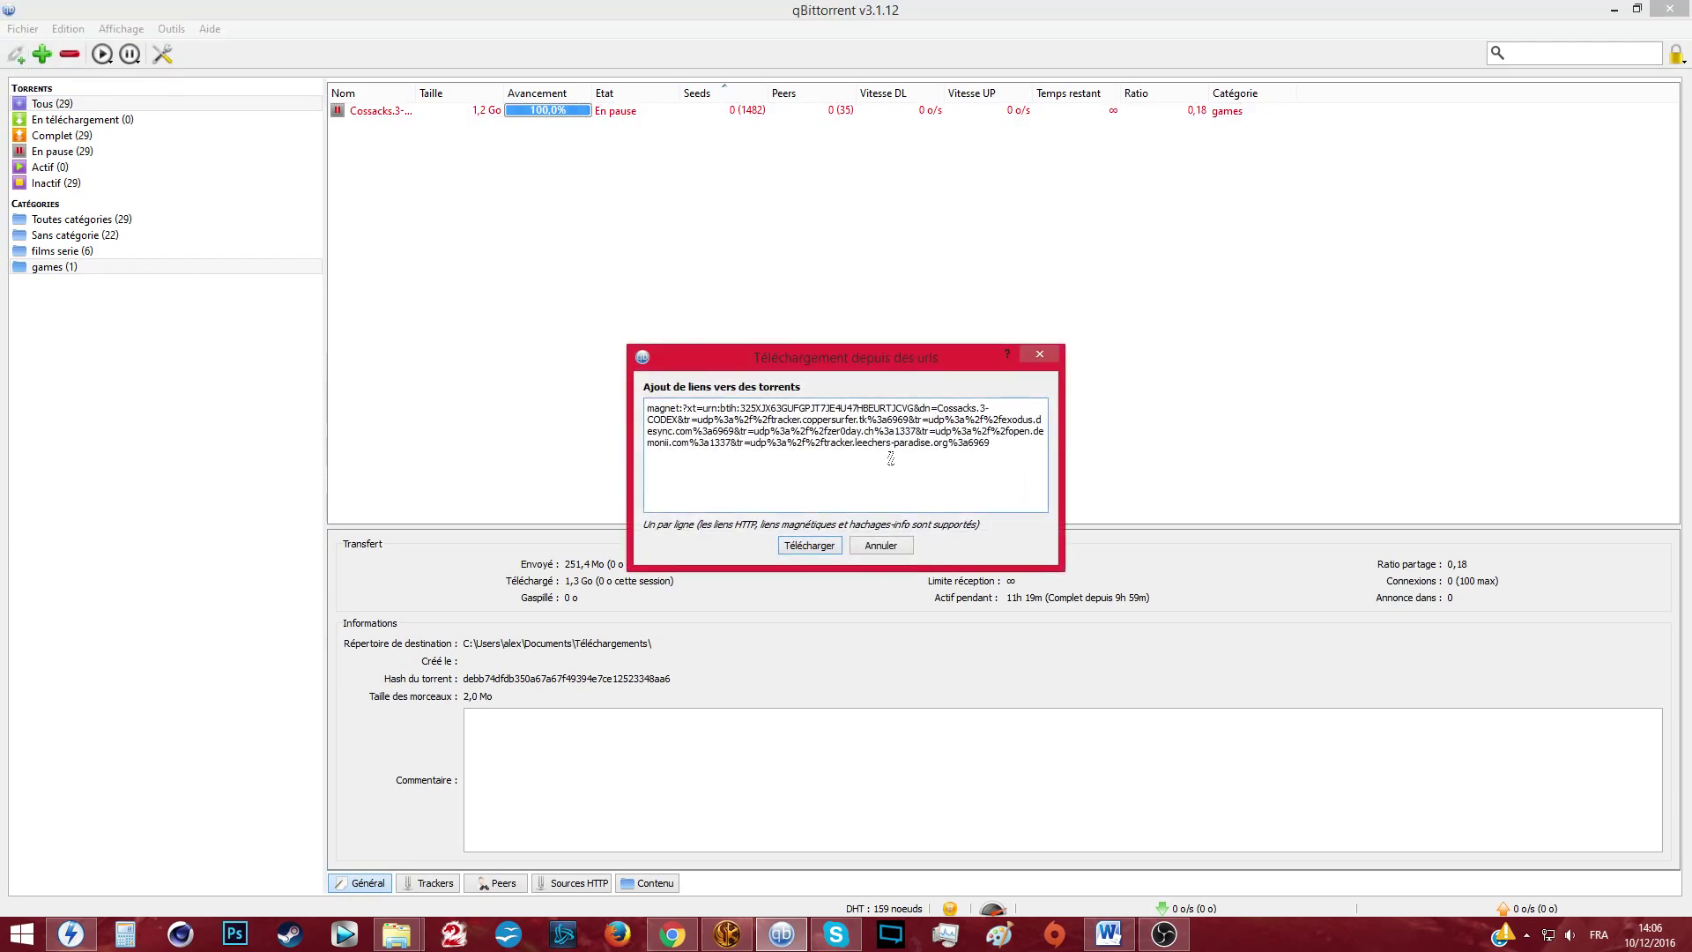
{"action": "left_click_drag", "start_coordinate": [995, 451], "coordinate": [535, 343]}
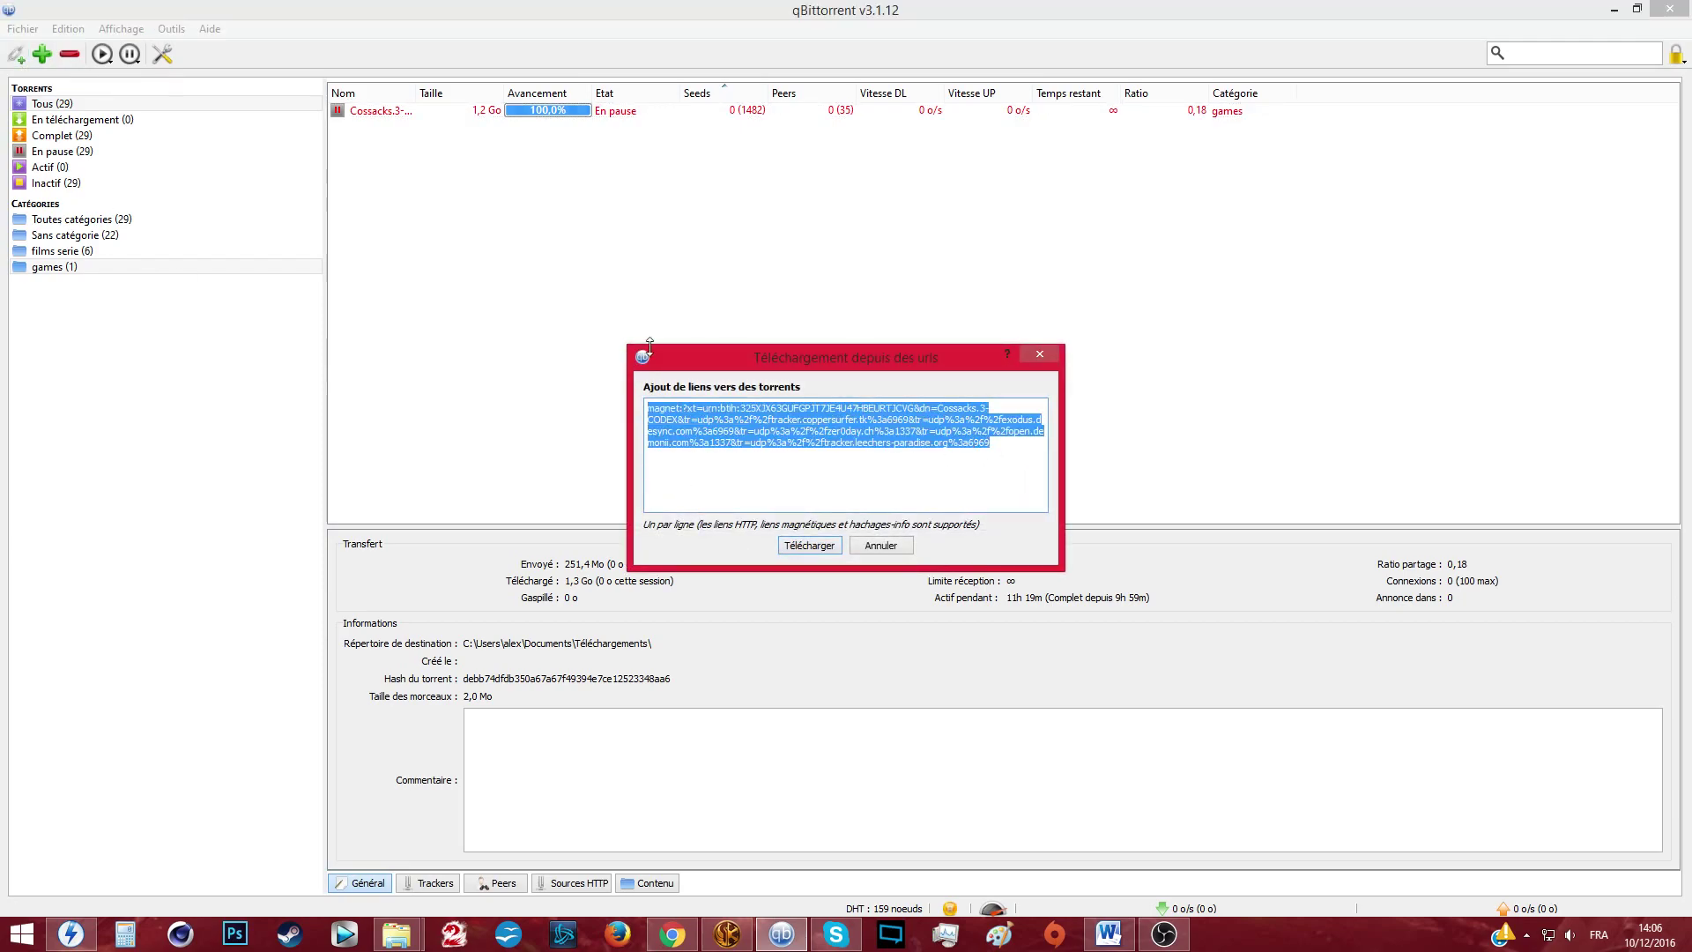
{"action": "left_click", "coordinate": [995, 478]}
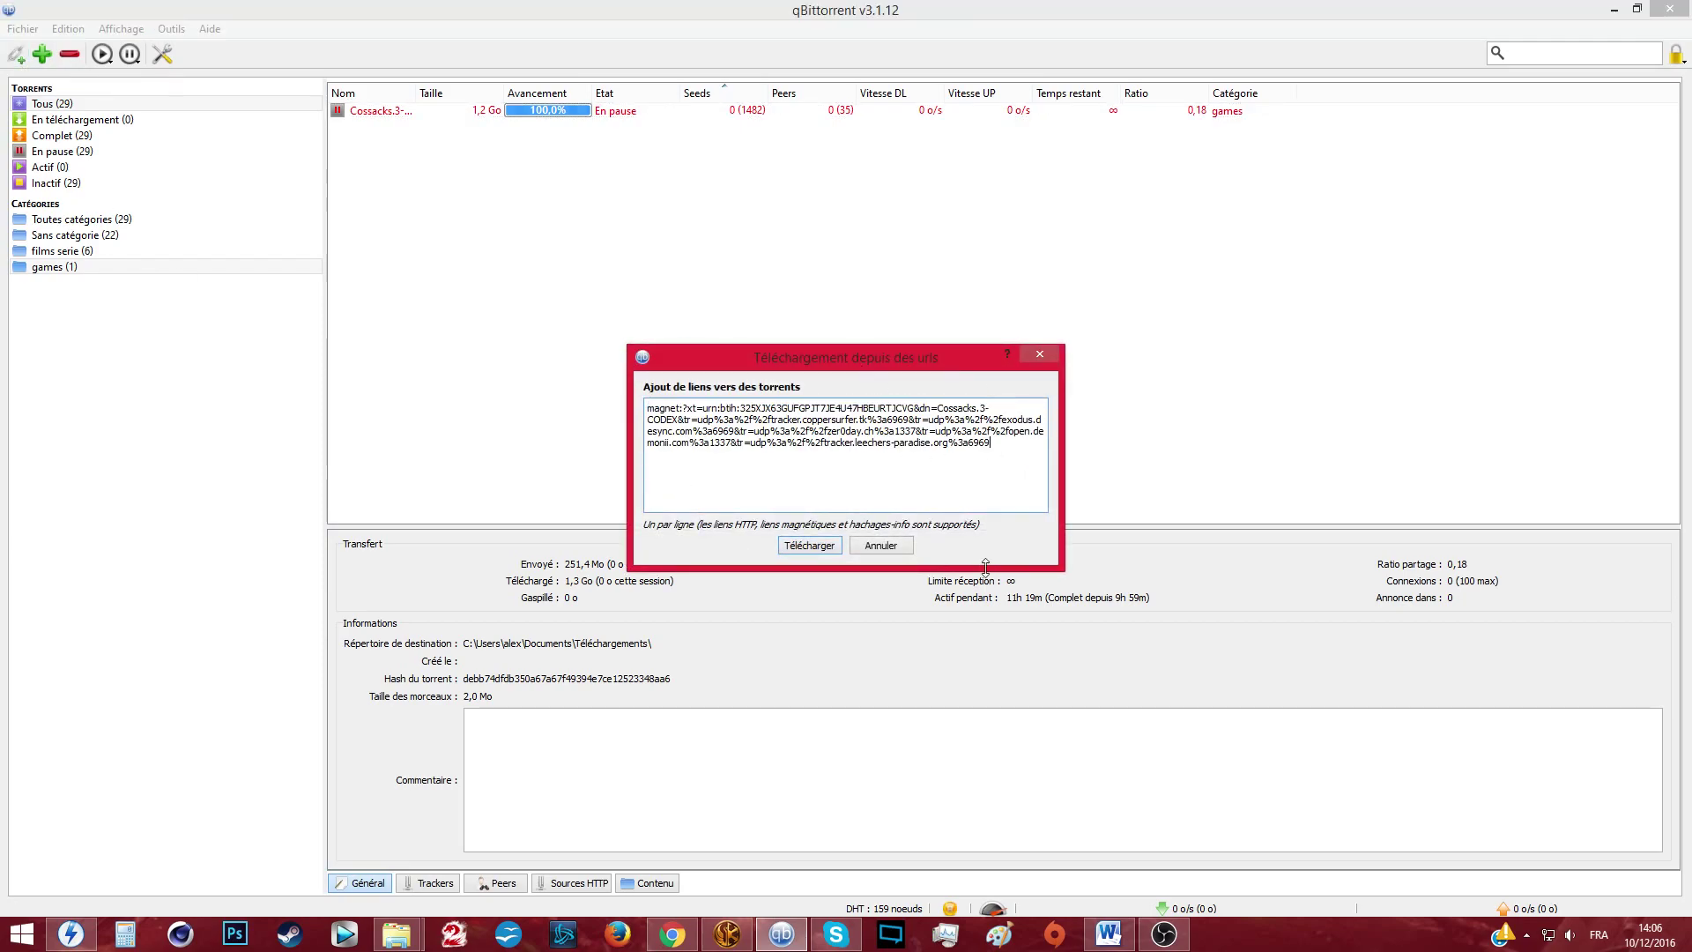
{"action": "left_click", "coordinate": [809, 545]}
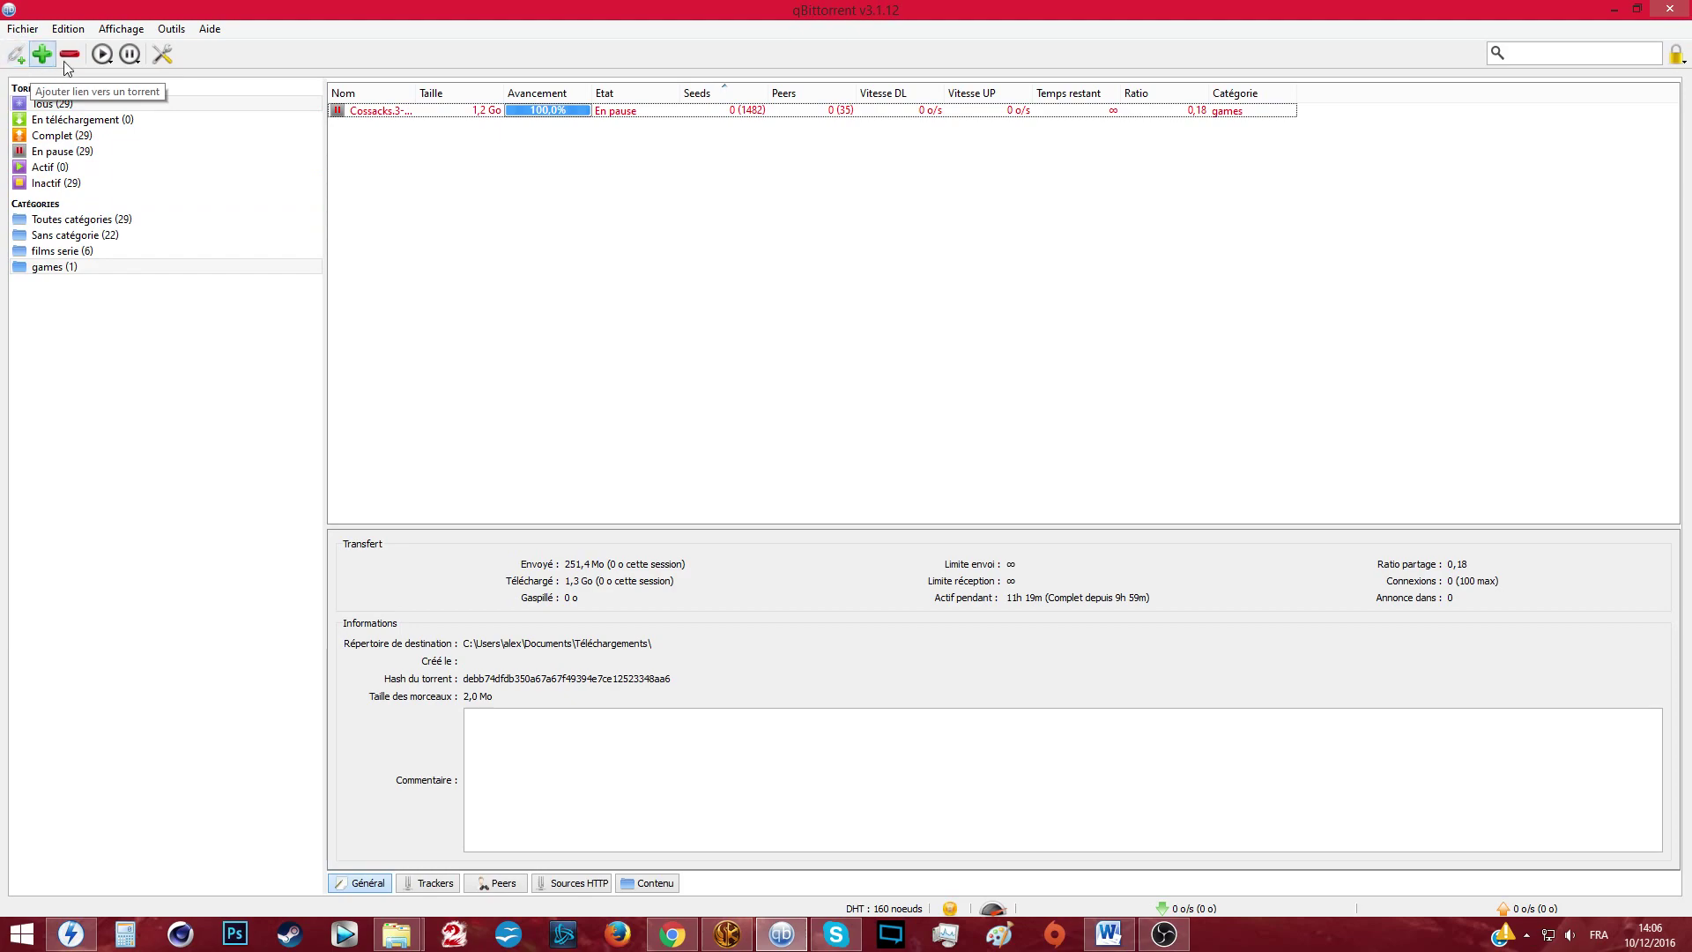
Remove the Cossacks.3-CODEX torrent in the games category from the transfer list without deleting its files on disk
{"action": "left_click", "coordinate": [94, 217]}
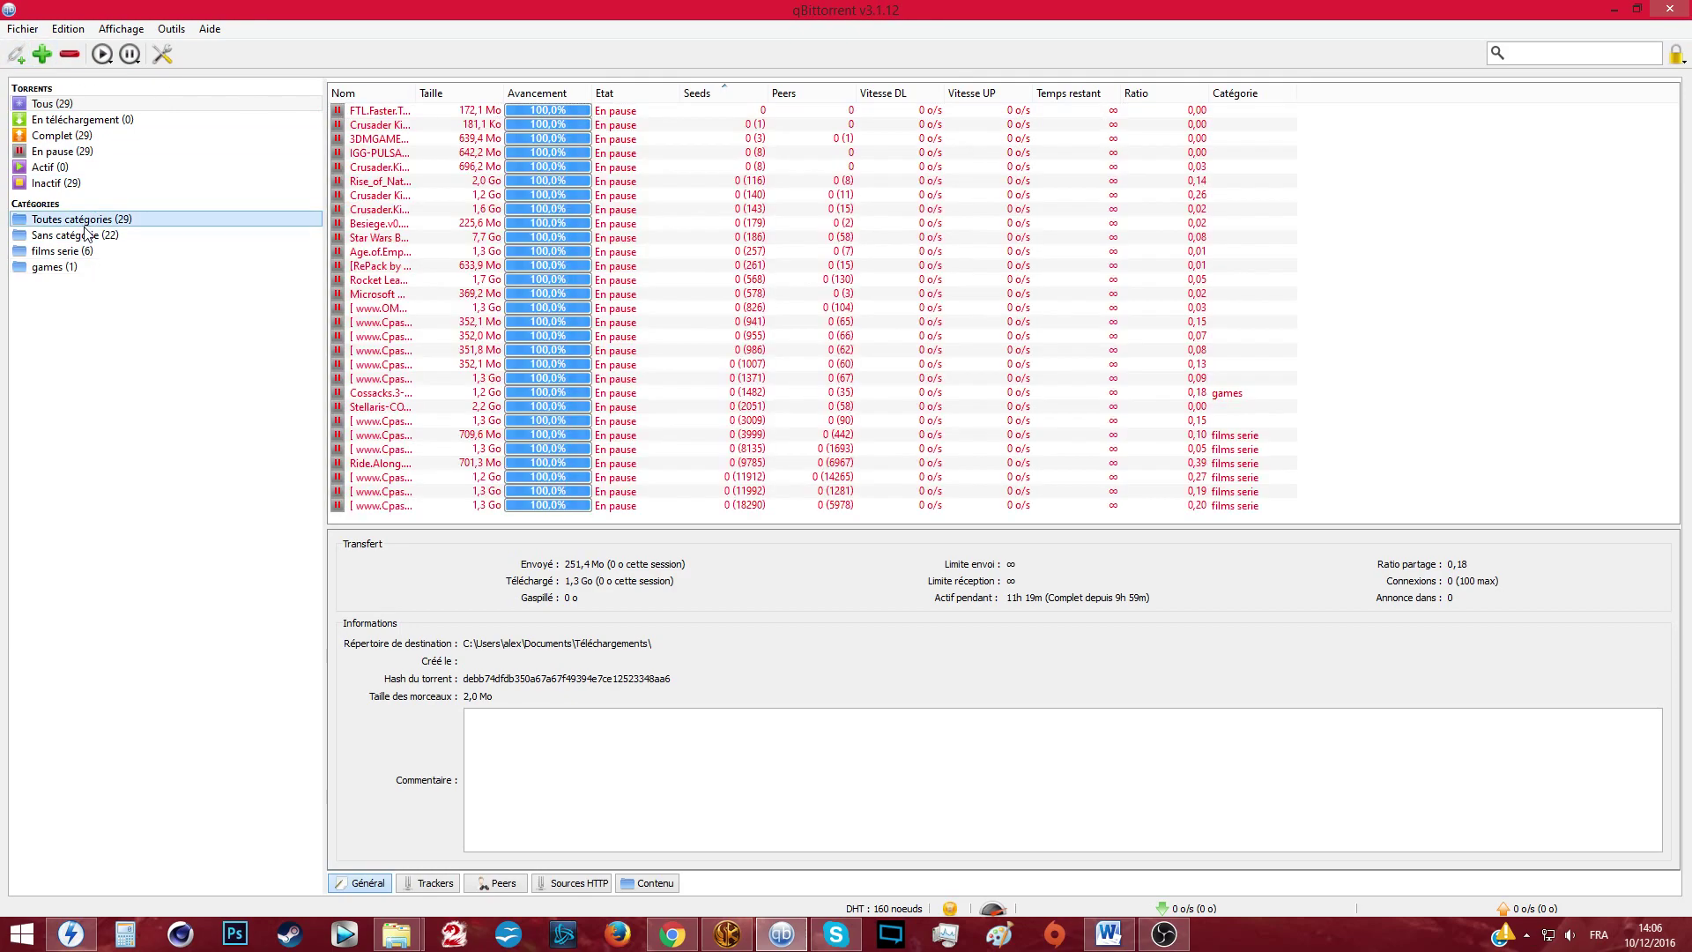
{"action": "left_click", "coordinate": [58, 266]}
{"action": "left_click", "coordinate": [728, 113]}
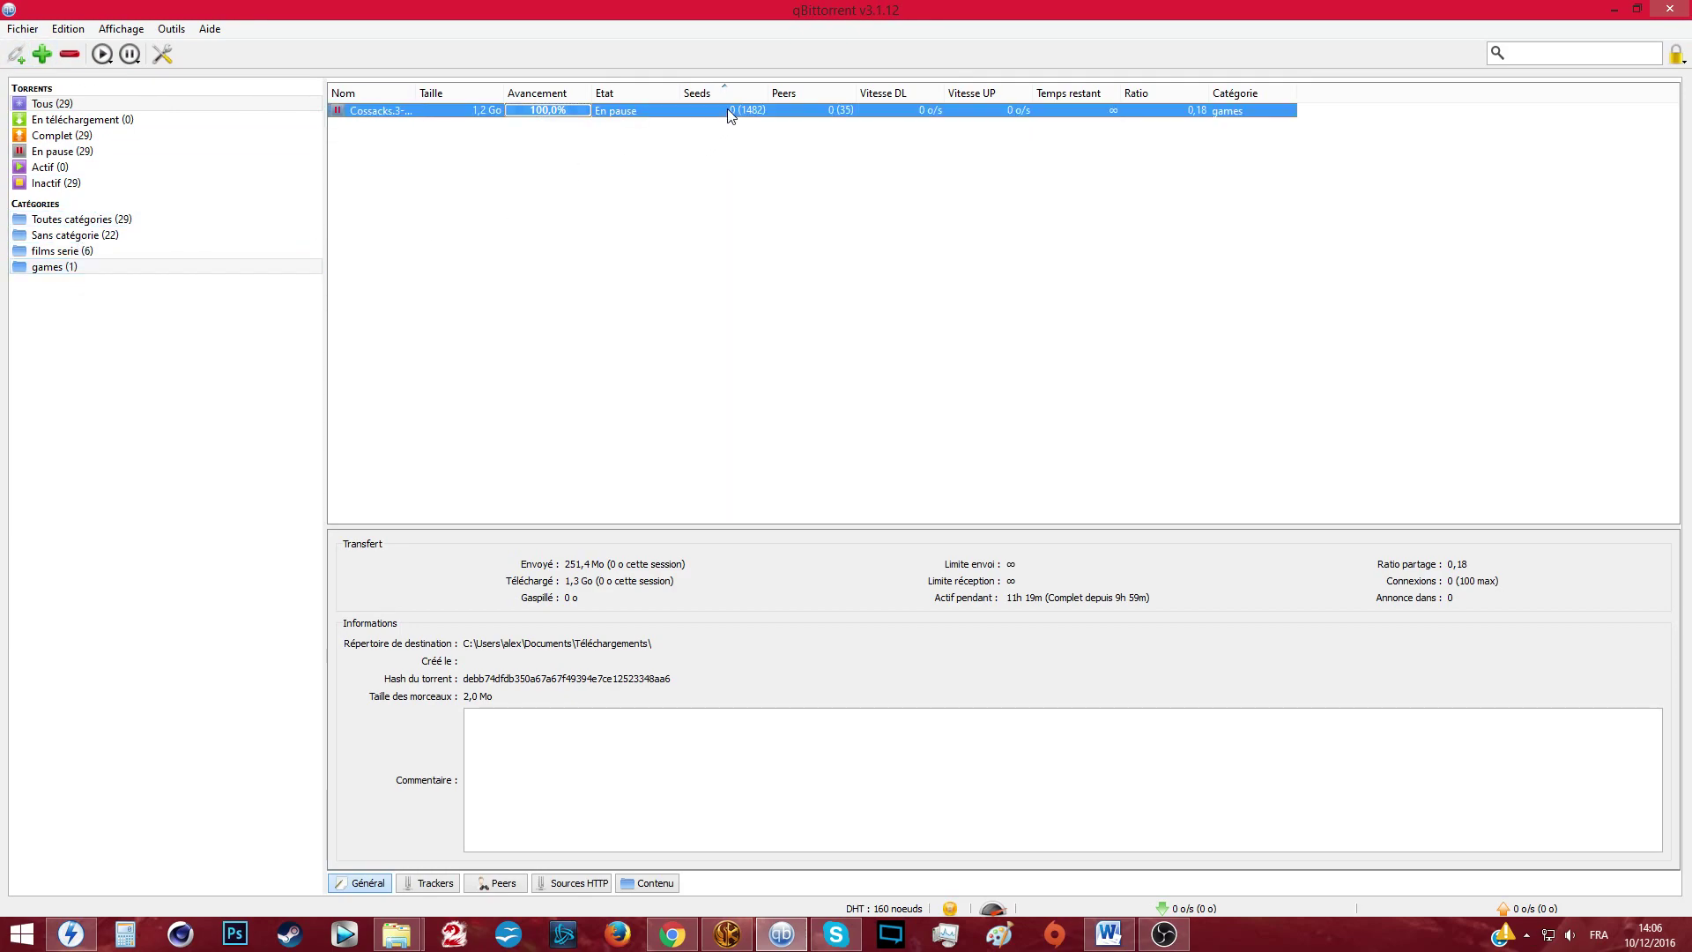
{"action": "key", "text": "Delete"}
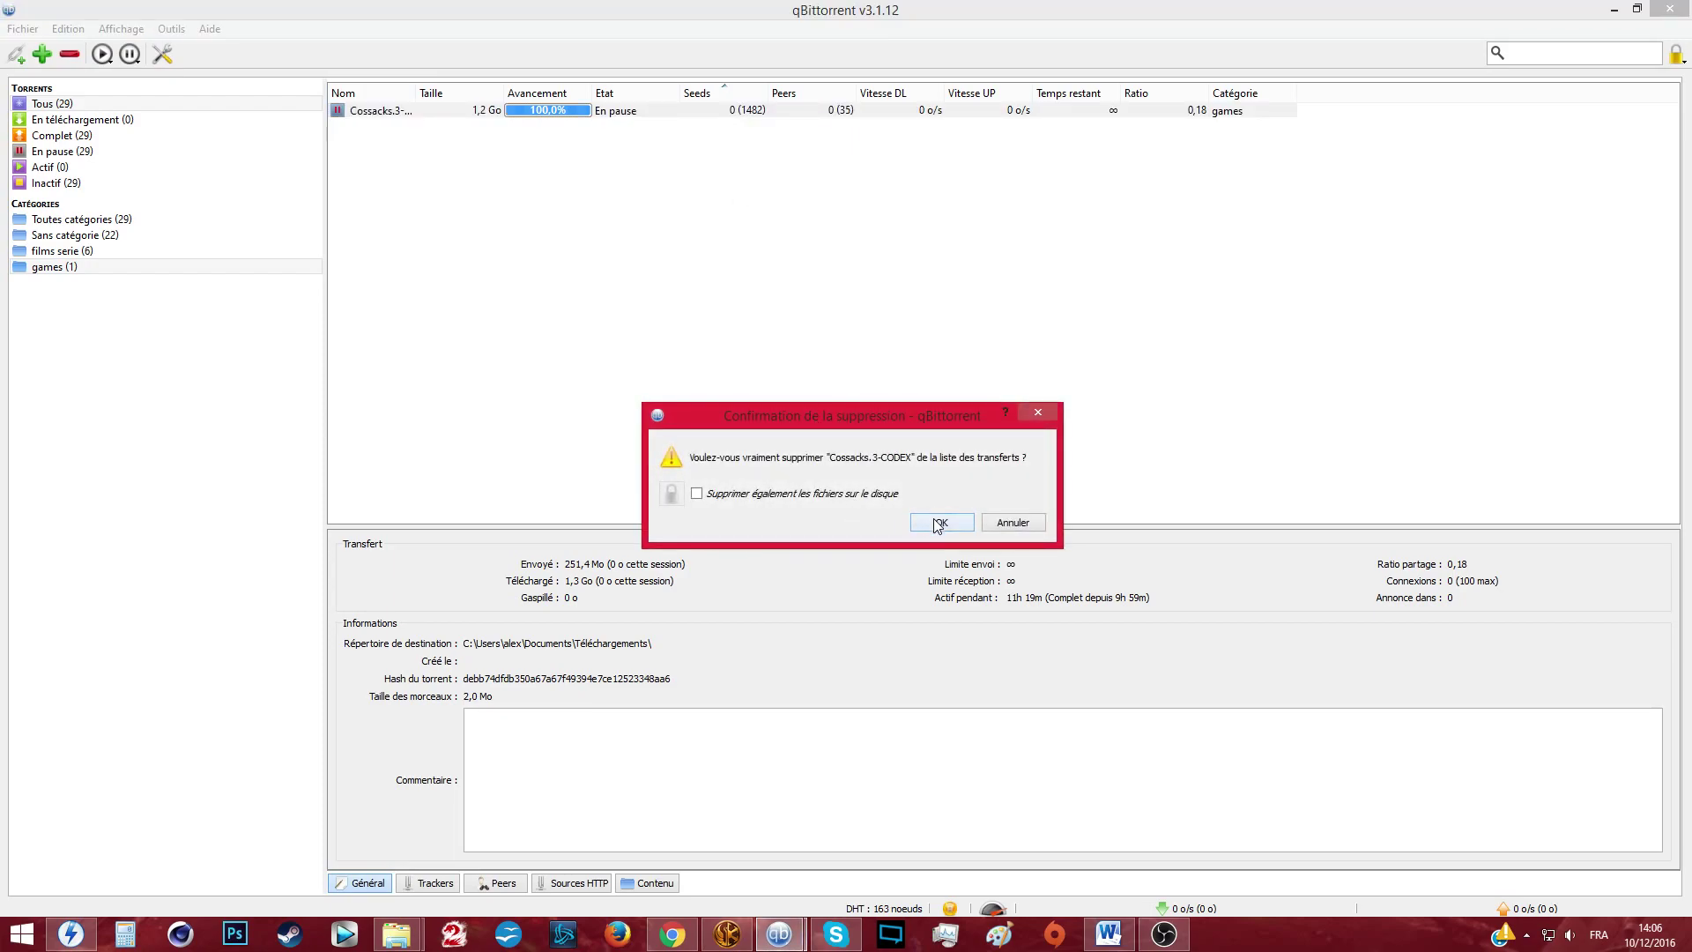
{"action": "left_click", "coordinate": [941, 522]}
Add the copied Cossacks 3 magnet link as a download and select its torrent in the list of all categories
{"action": "left_click", "coordinate": [16, 54]}
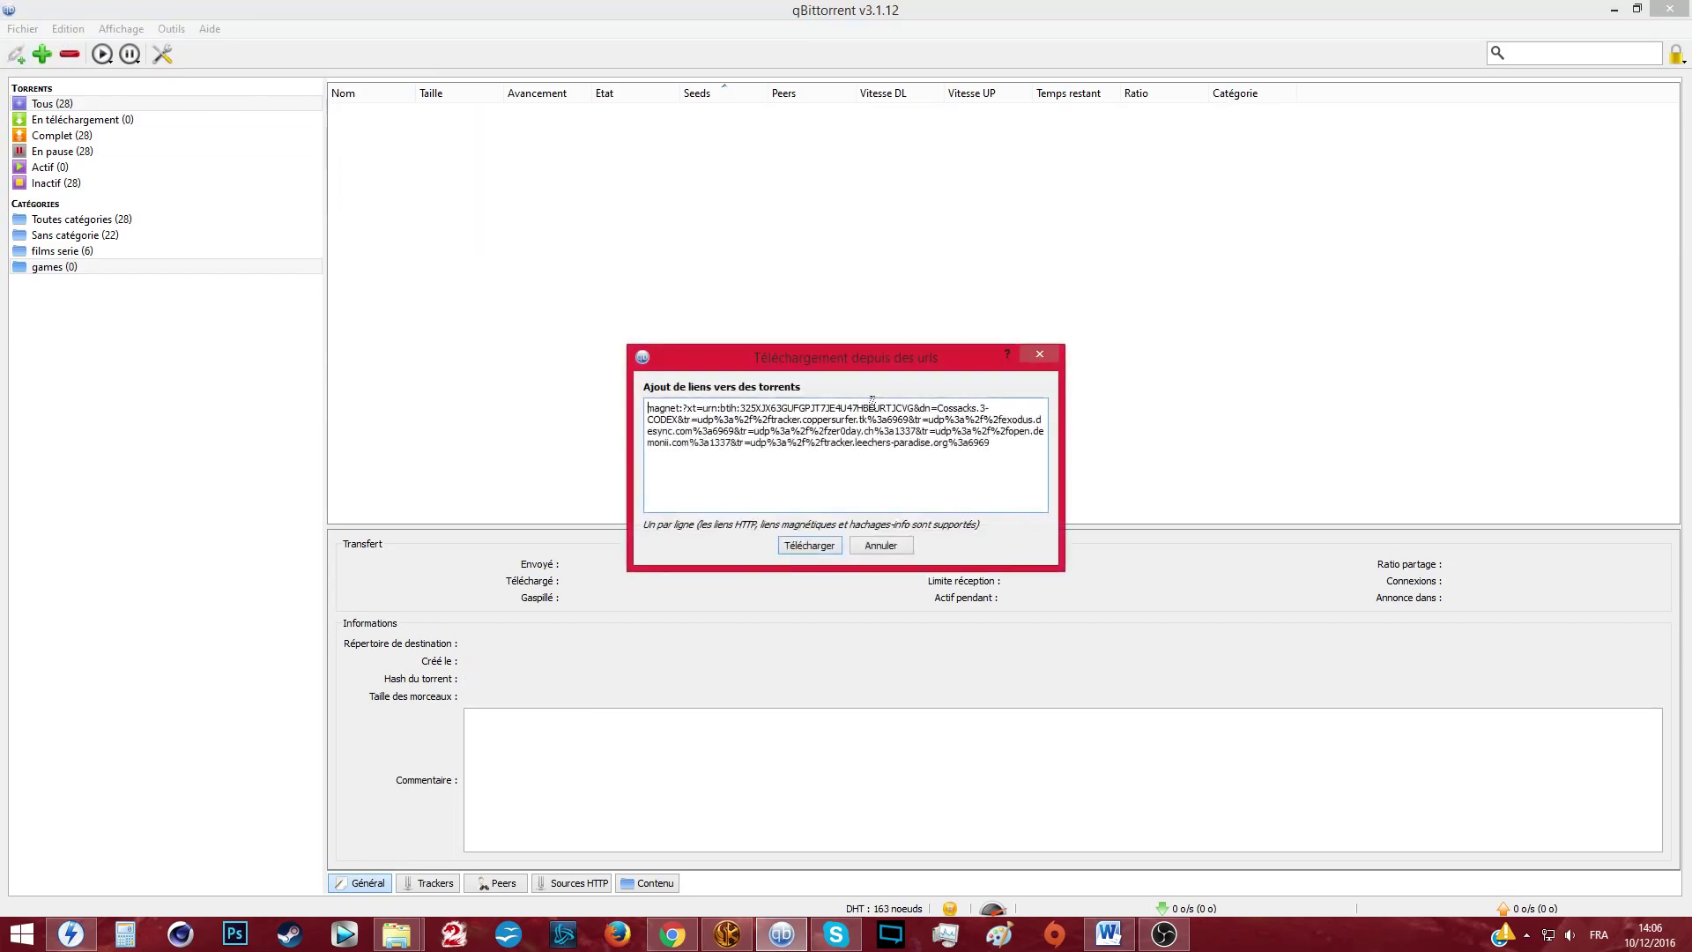
{"action": "left_click", "coordinate": [792, 545]}
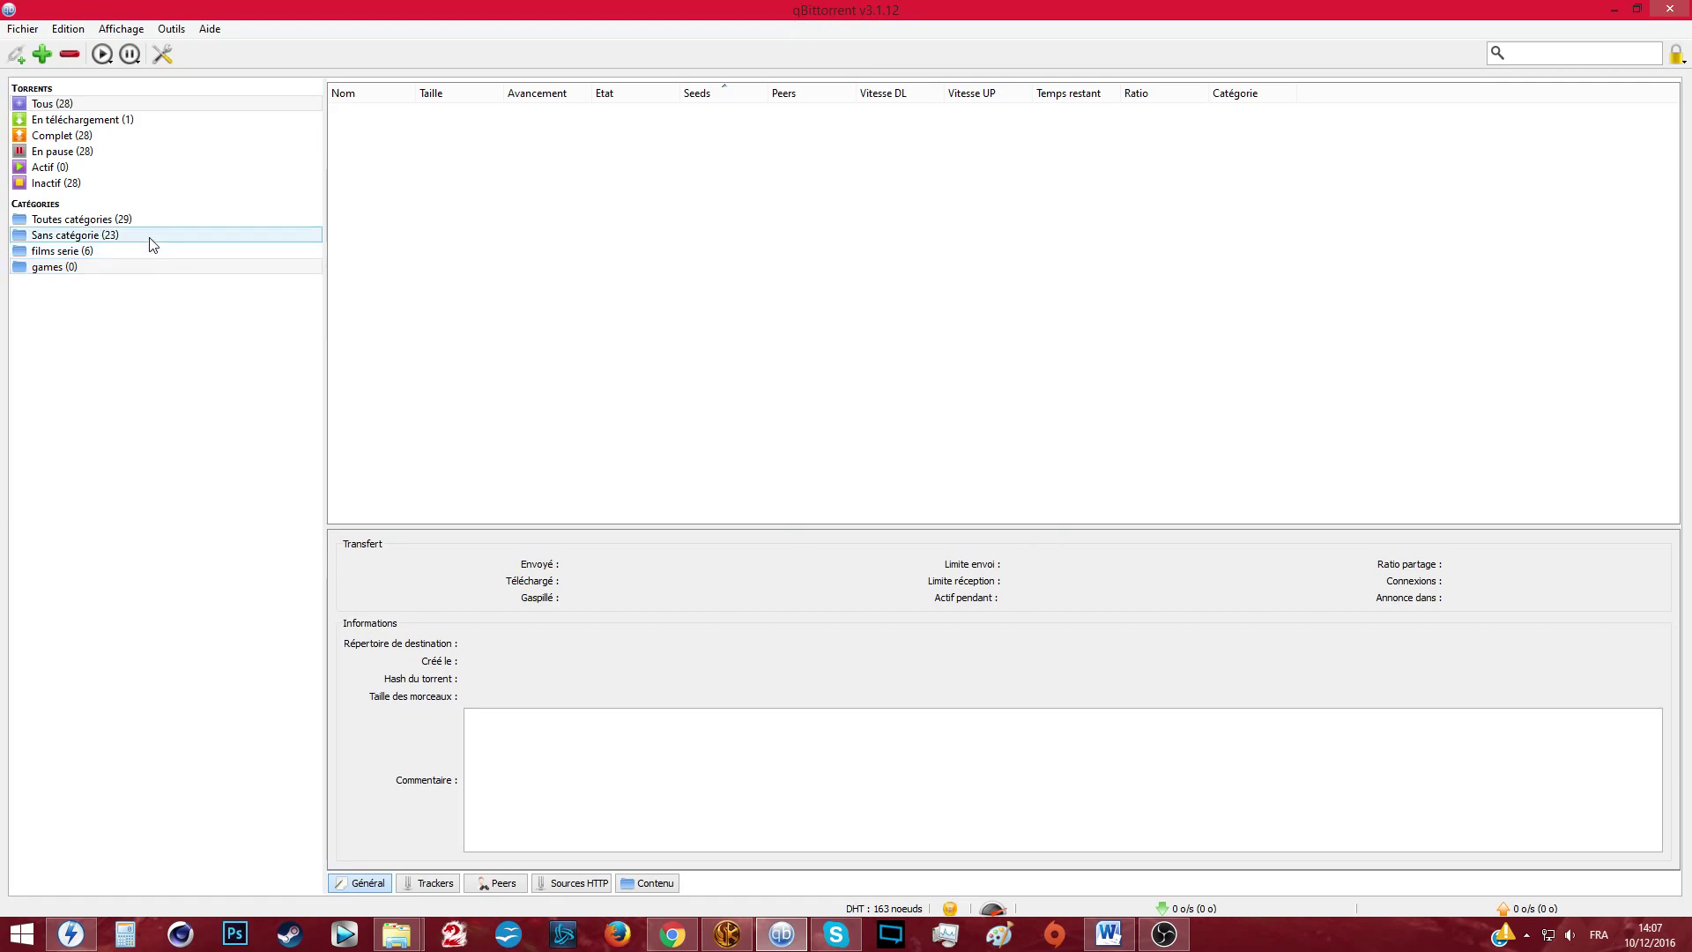
{"action": "left_click", "coordinate": [108, 120]}
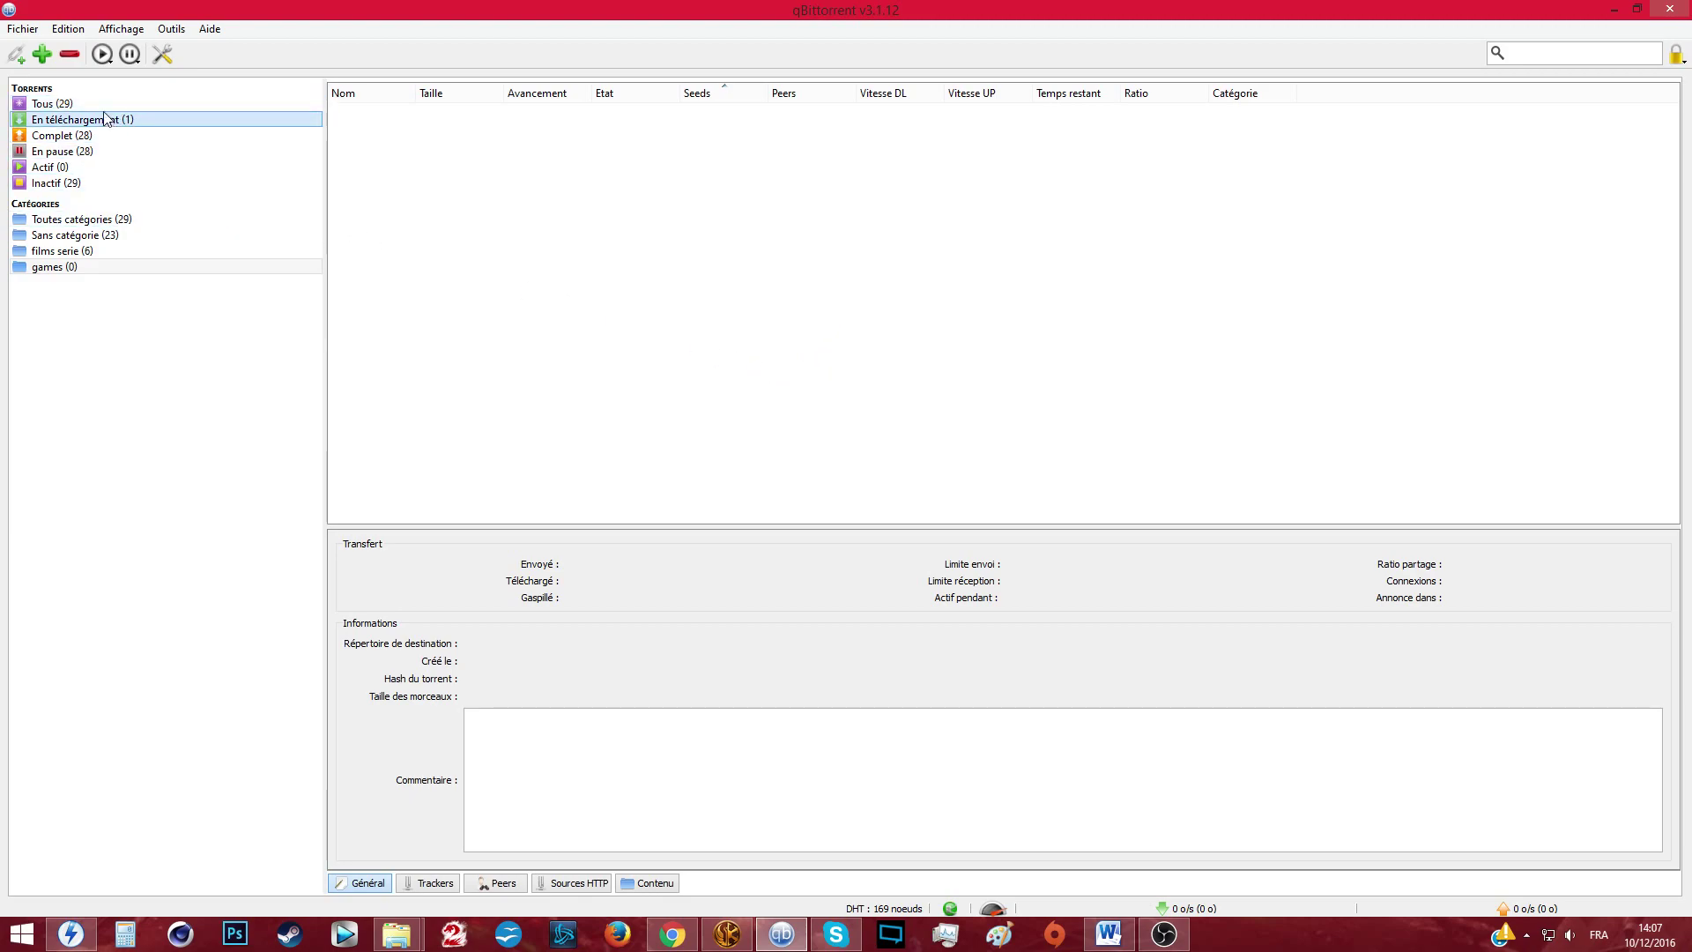
{"action": "left_click", "coordinate": [54, 219]}
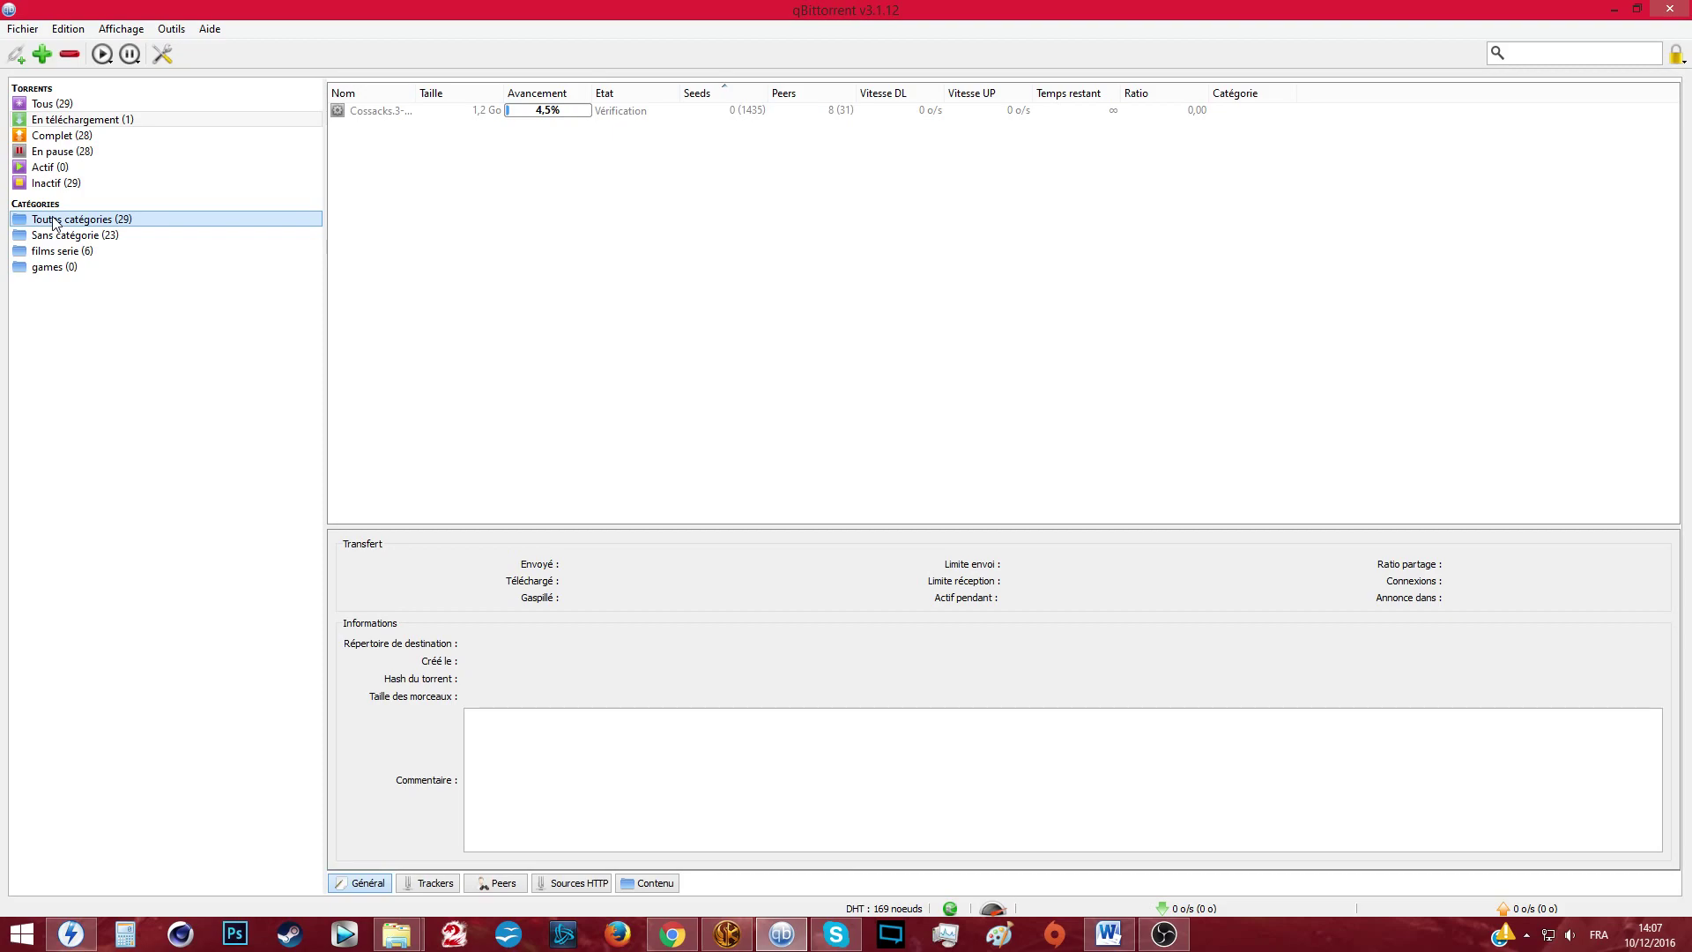
{"action": "left_click", "coordinate": [138, 110]}
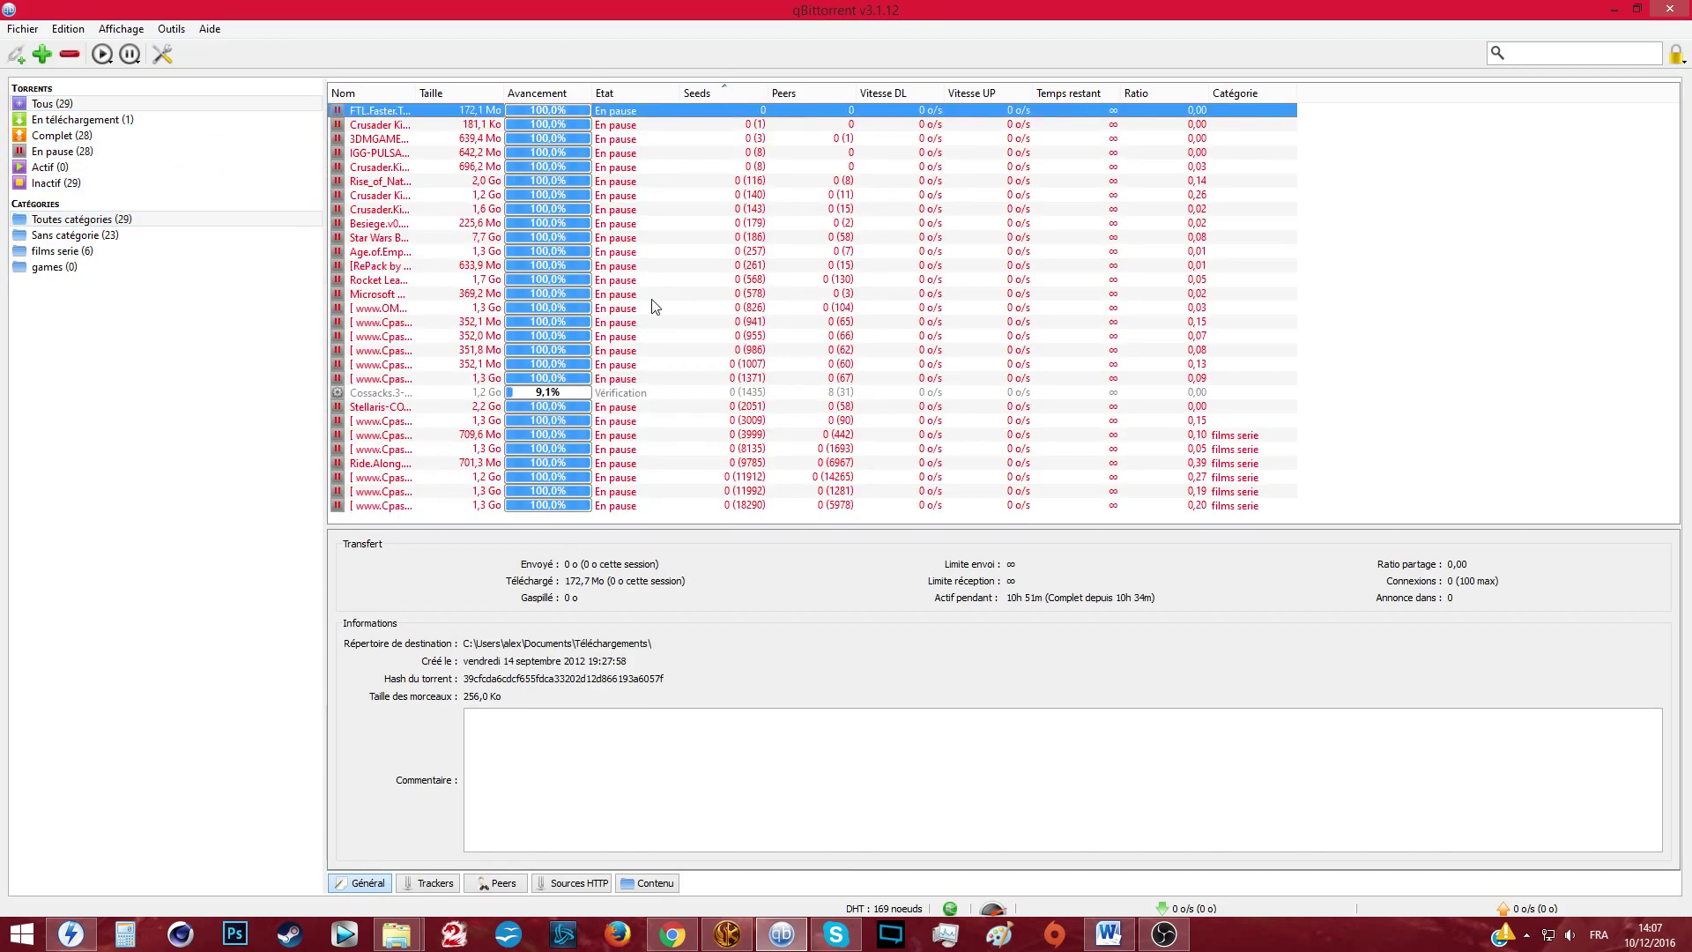
{"action": "left_click", "coordinate": [596, 393]}
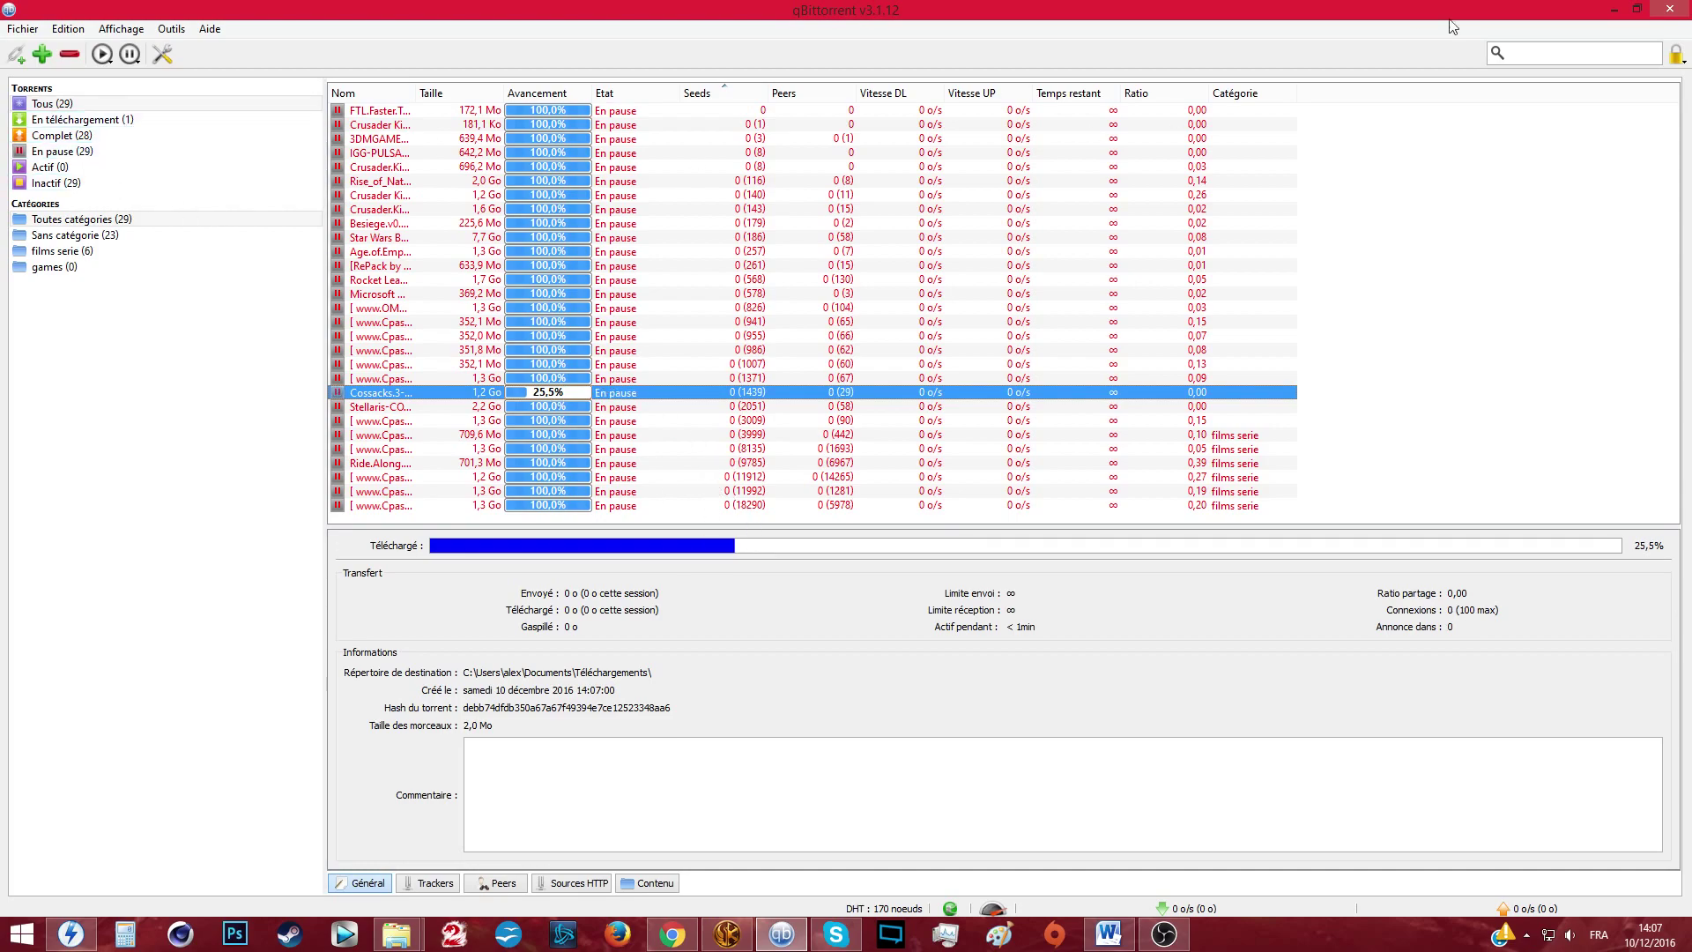
Switch to the Cossacks.3-CODEX folder in File Explorer and arrange its window beside DAEMON Tools Lite
{"action": "left_click", "coordinate": [1622, 8]}
{"action": "mouse_move", "coordinate": [397, 934]}
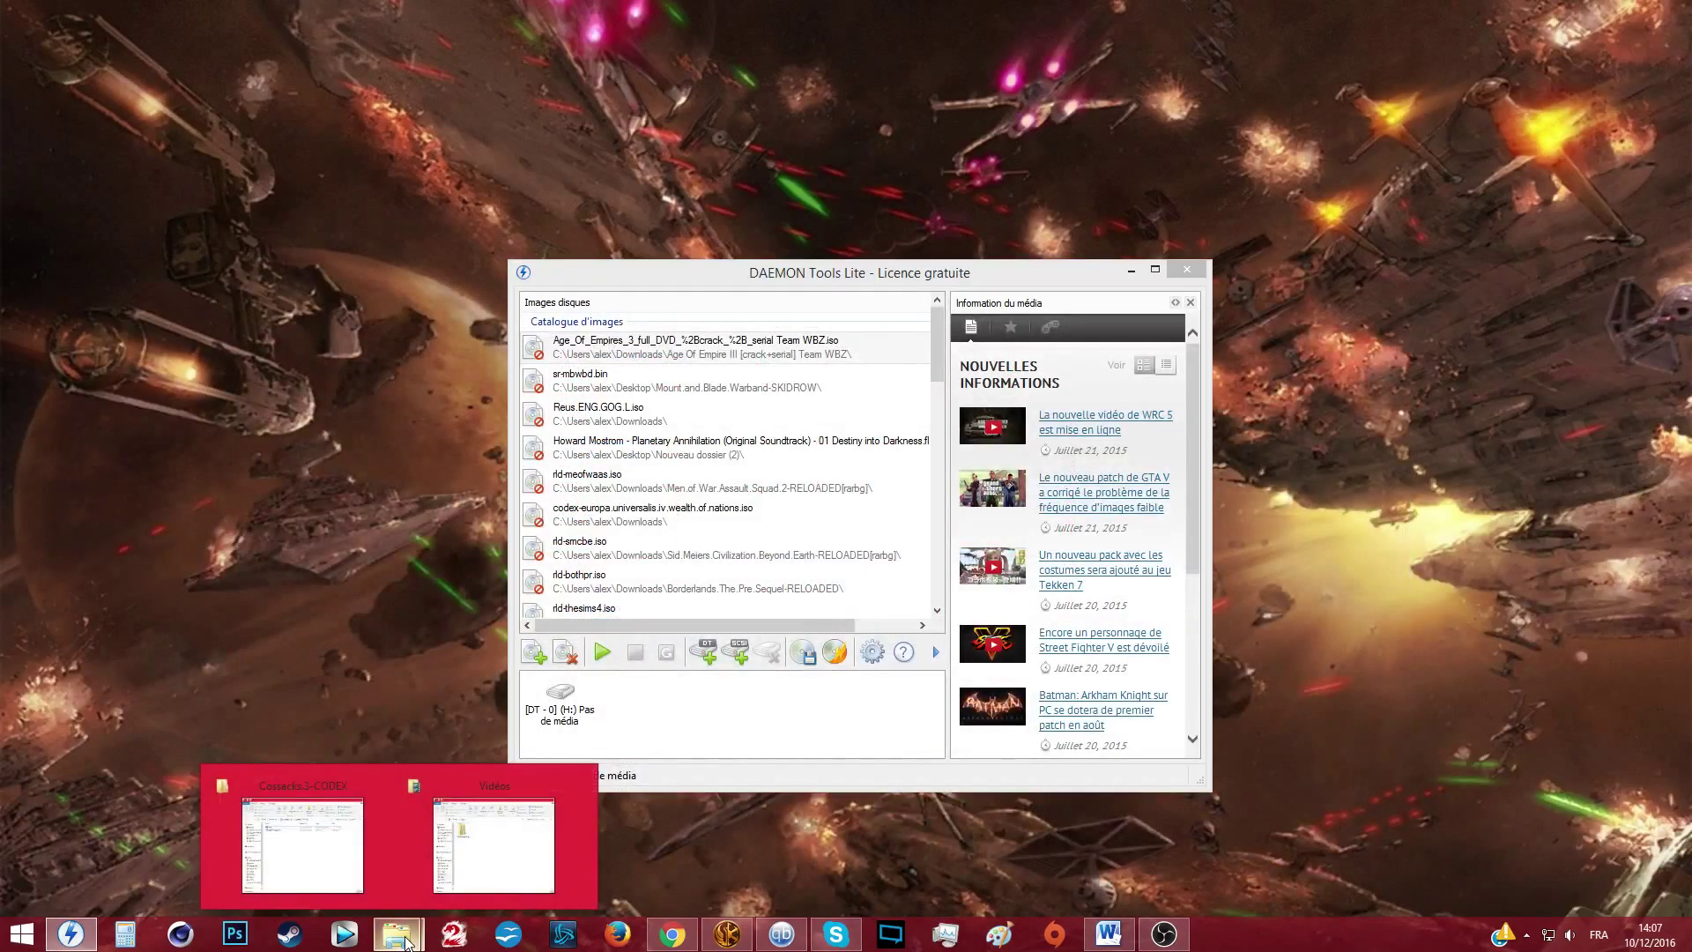
{"action": "left_click", "coordinate": [361, 863]}
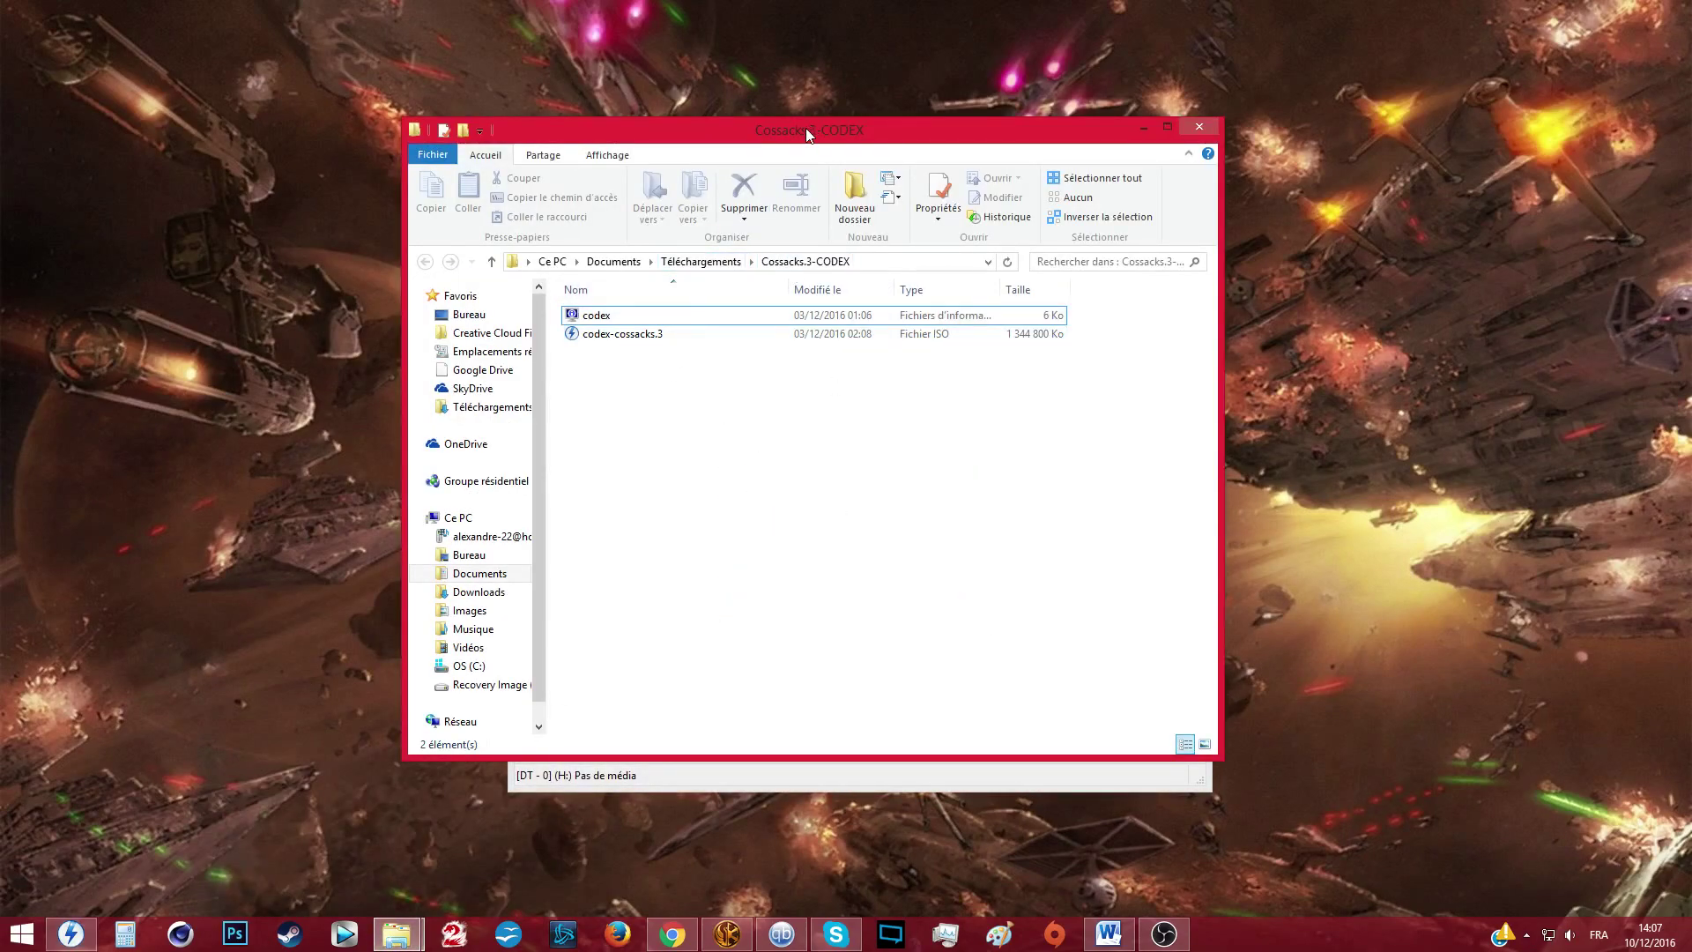
{"action": "left_click_drag", "start_coordinate": [806, 128], "coordinate": [644, 129]}
{"action": "left_click", "coordinate": [499, 335]}
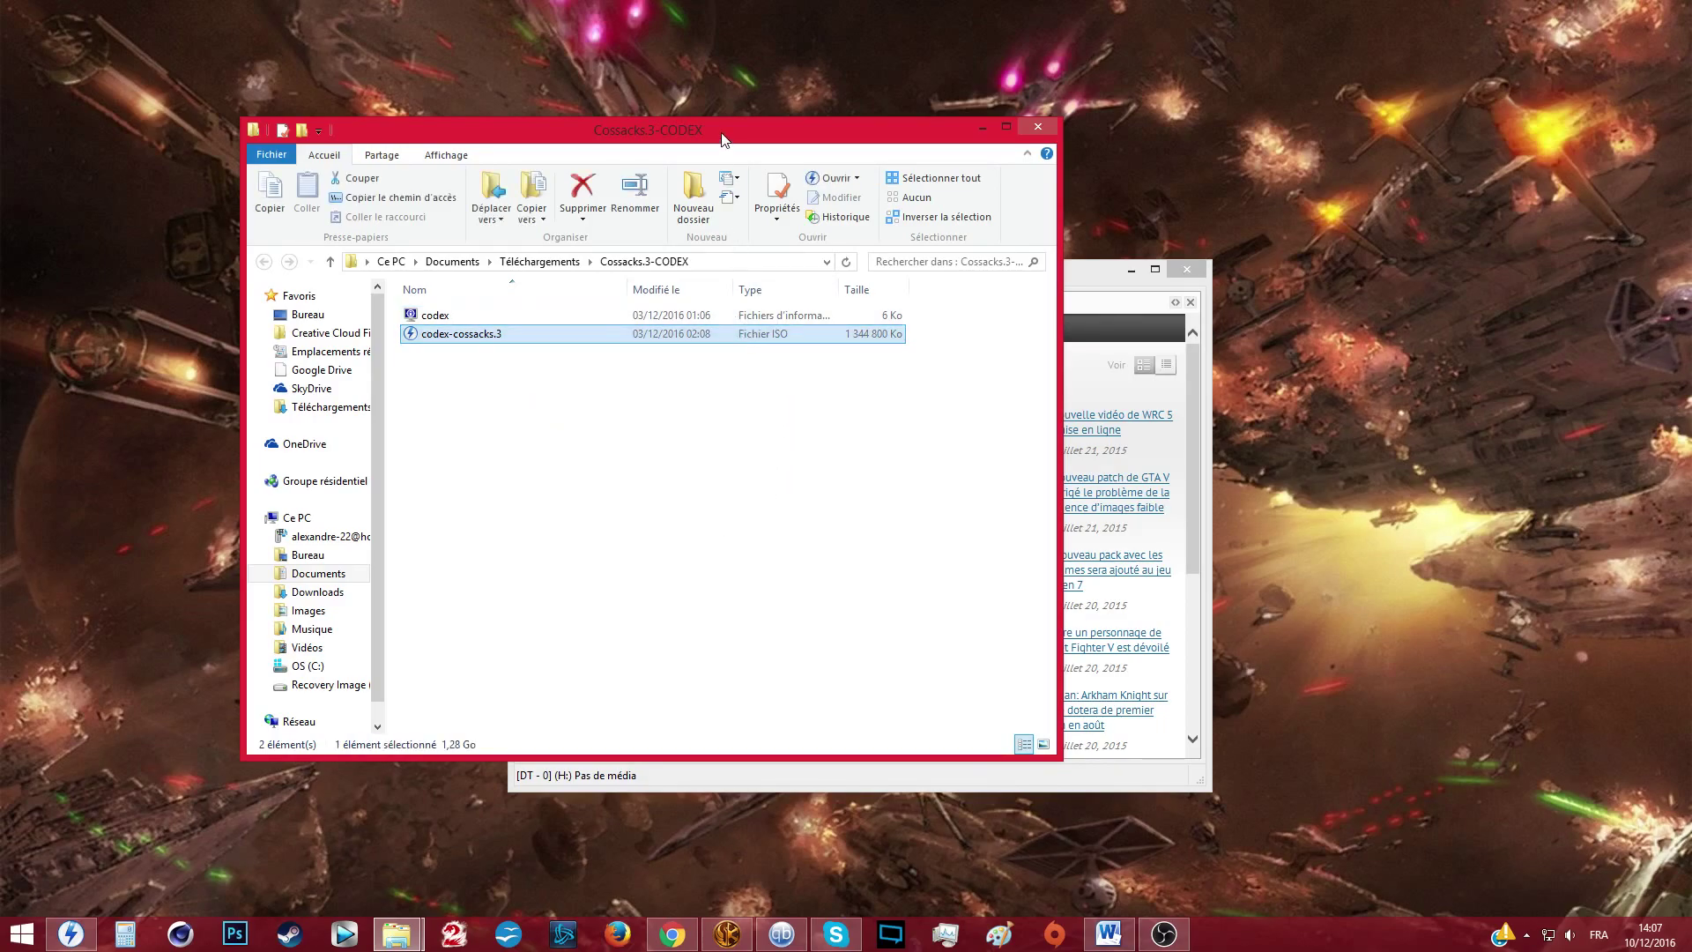
{"action": "left_click_drag", "start_coordinate": [723, 139], "coordinate": [585, 87]}
{"action": "left_click_drag", "start_coordinate": [1060, 285], "coordinate": [1336, 244]}
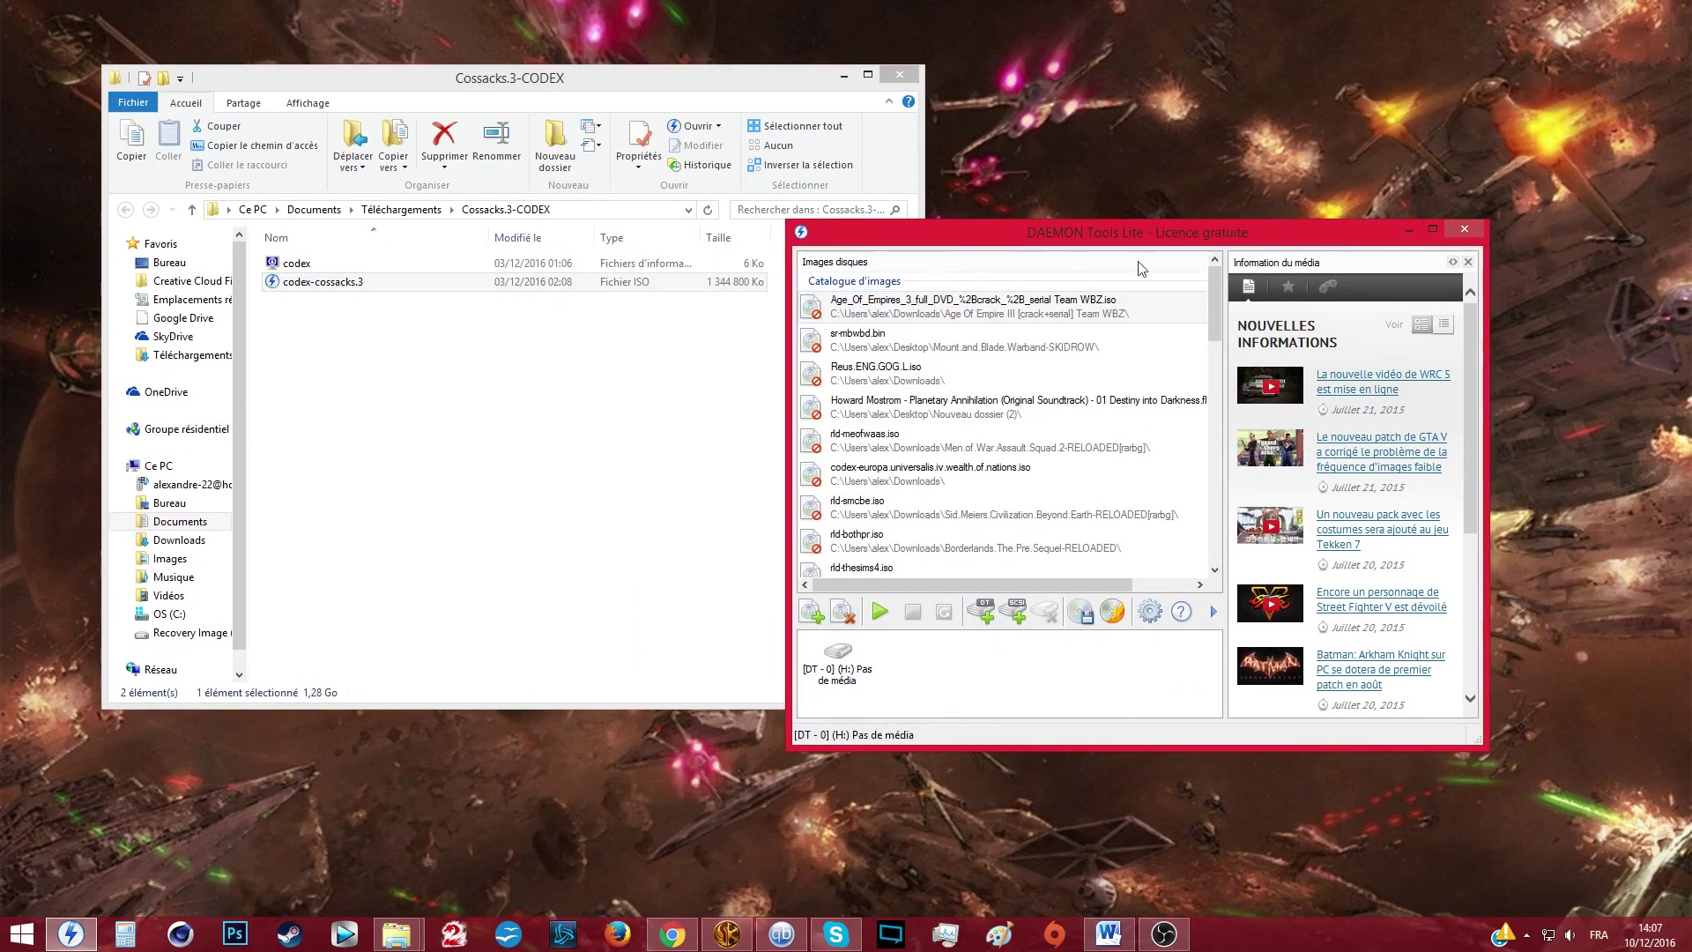
Mount the codex-cossacks.3 ISO file by opening it with DAEMON Tools Lite
{"action": "left_click", "coordinate": [346, 284]}
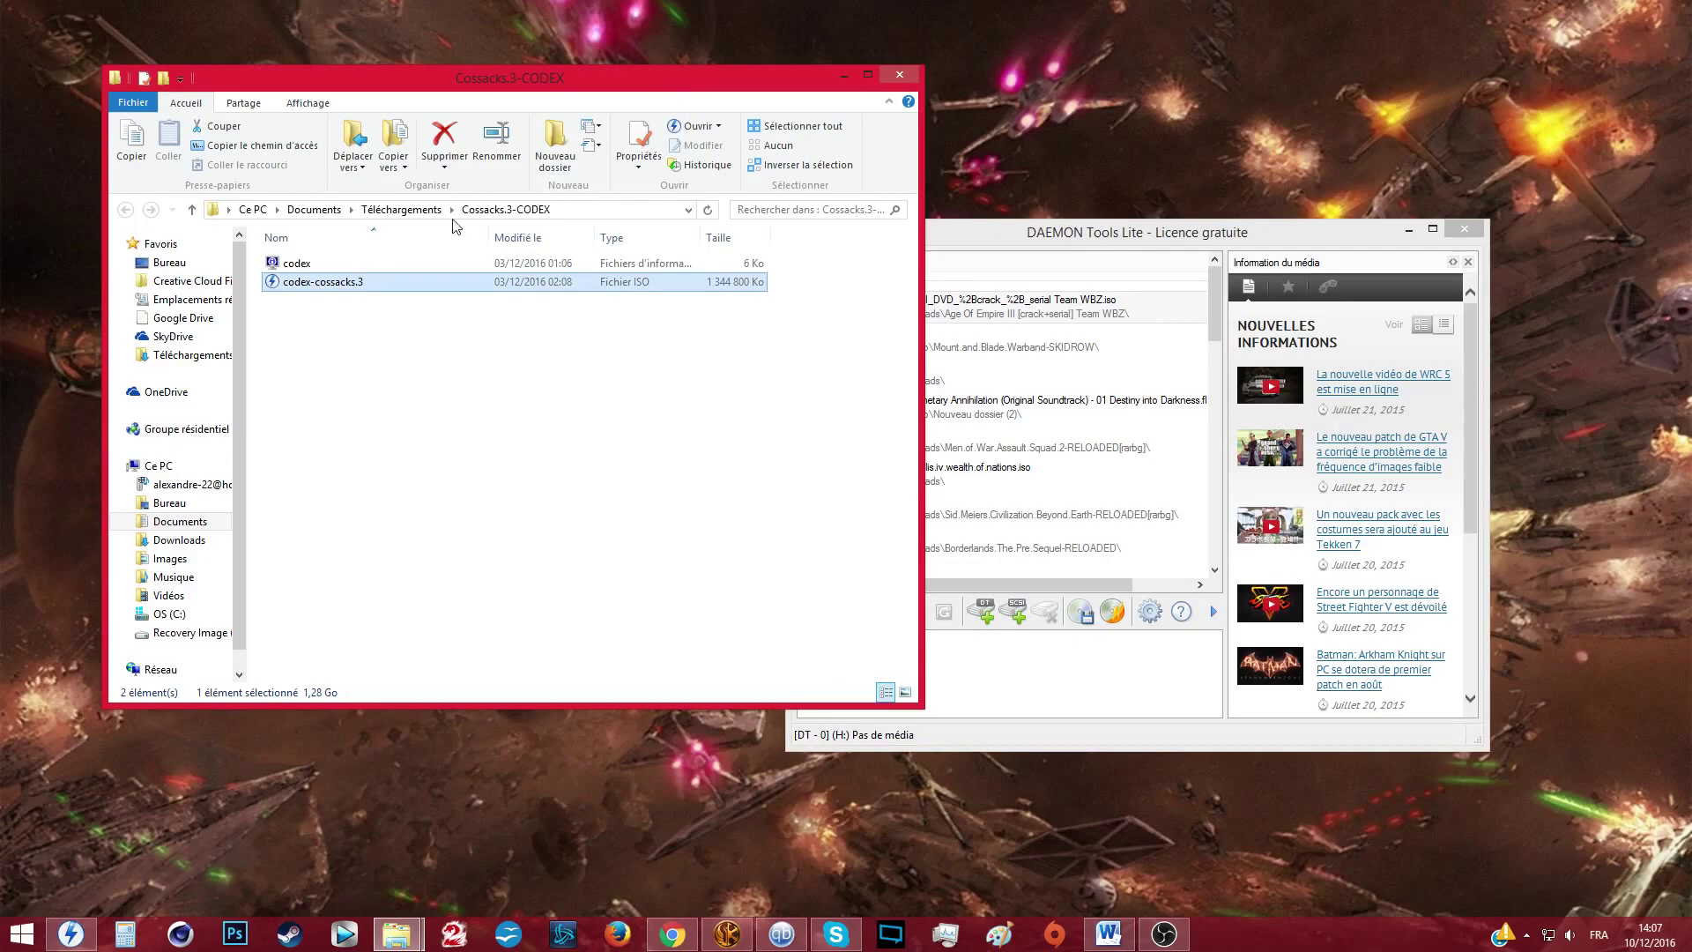
{"action": "right_click", "coordinate": [346, 287]}
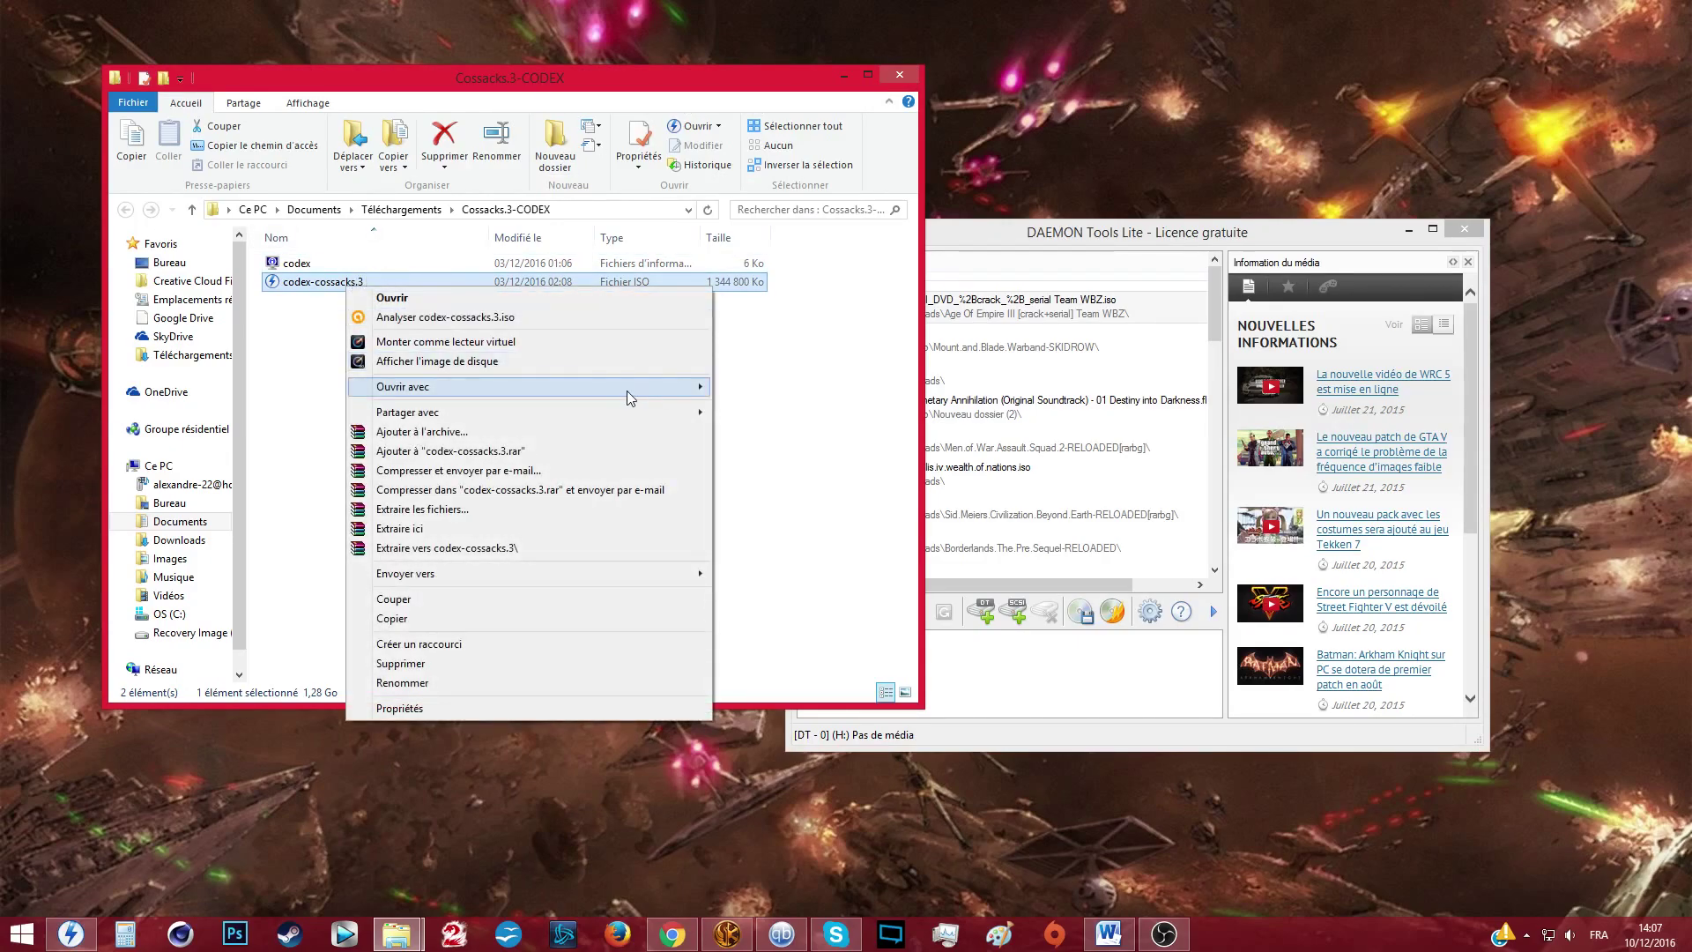
{"action": "mouse_move", "coordinate": [619, 389]}
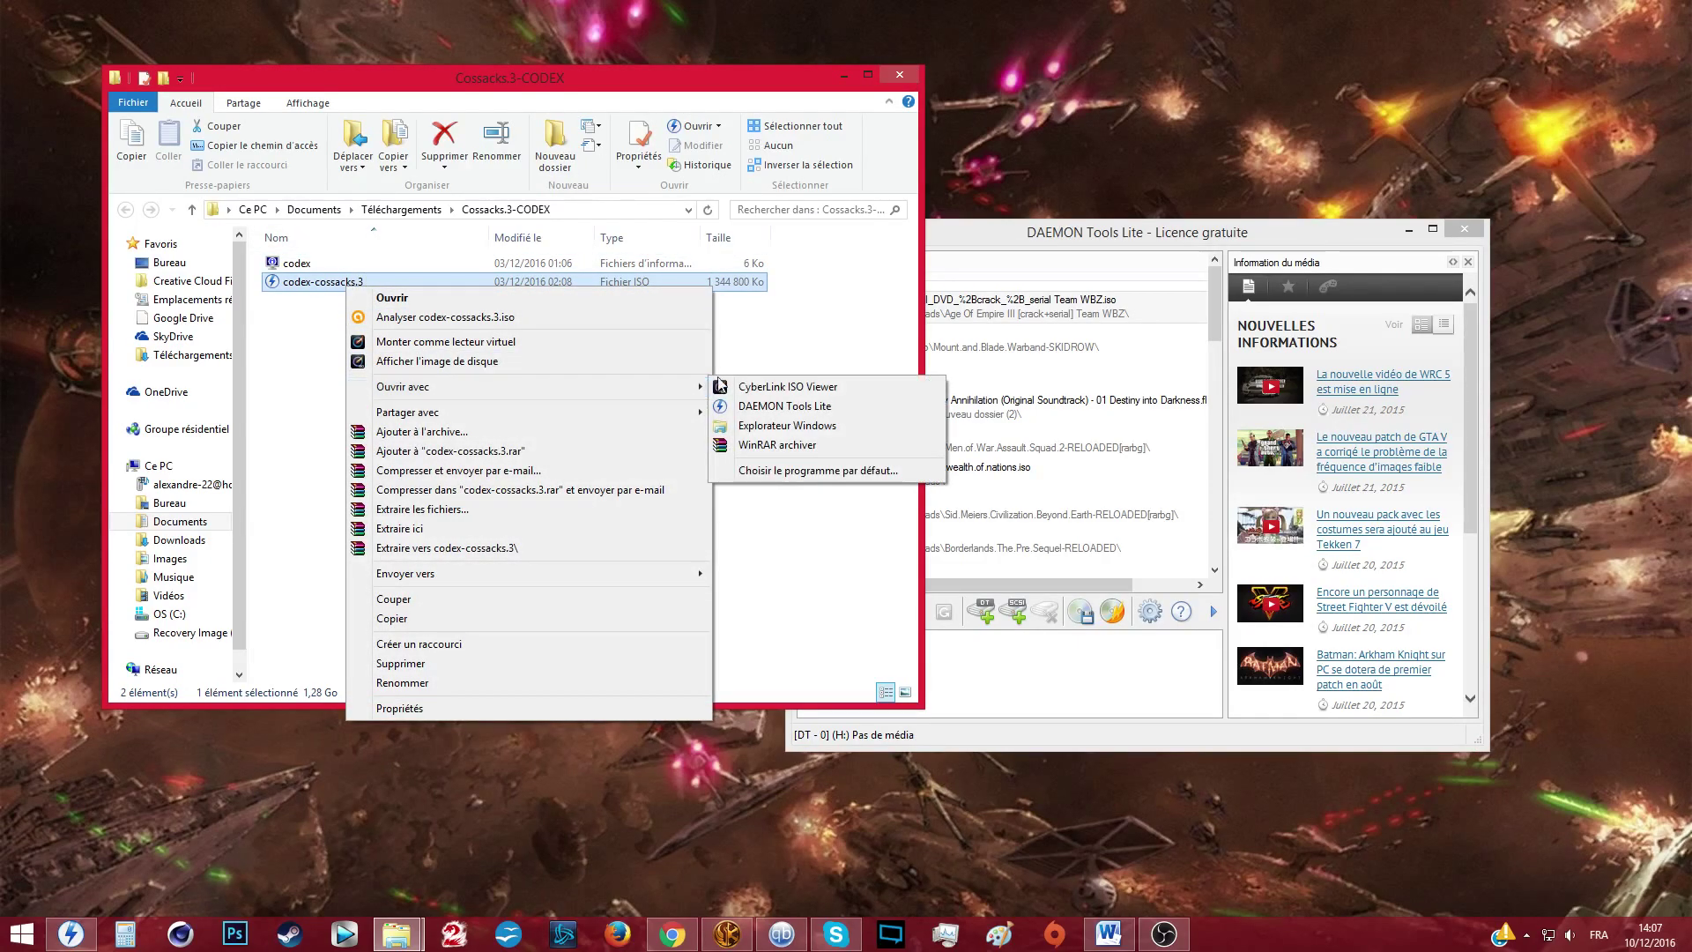
{"action": "left_click", "coordinate": [793, 409]}
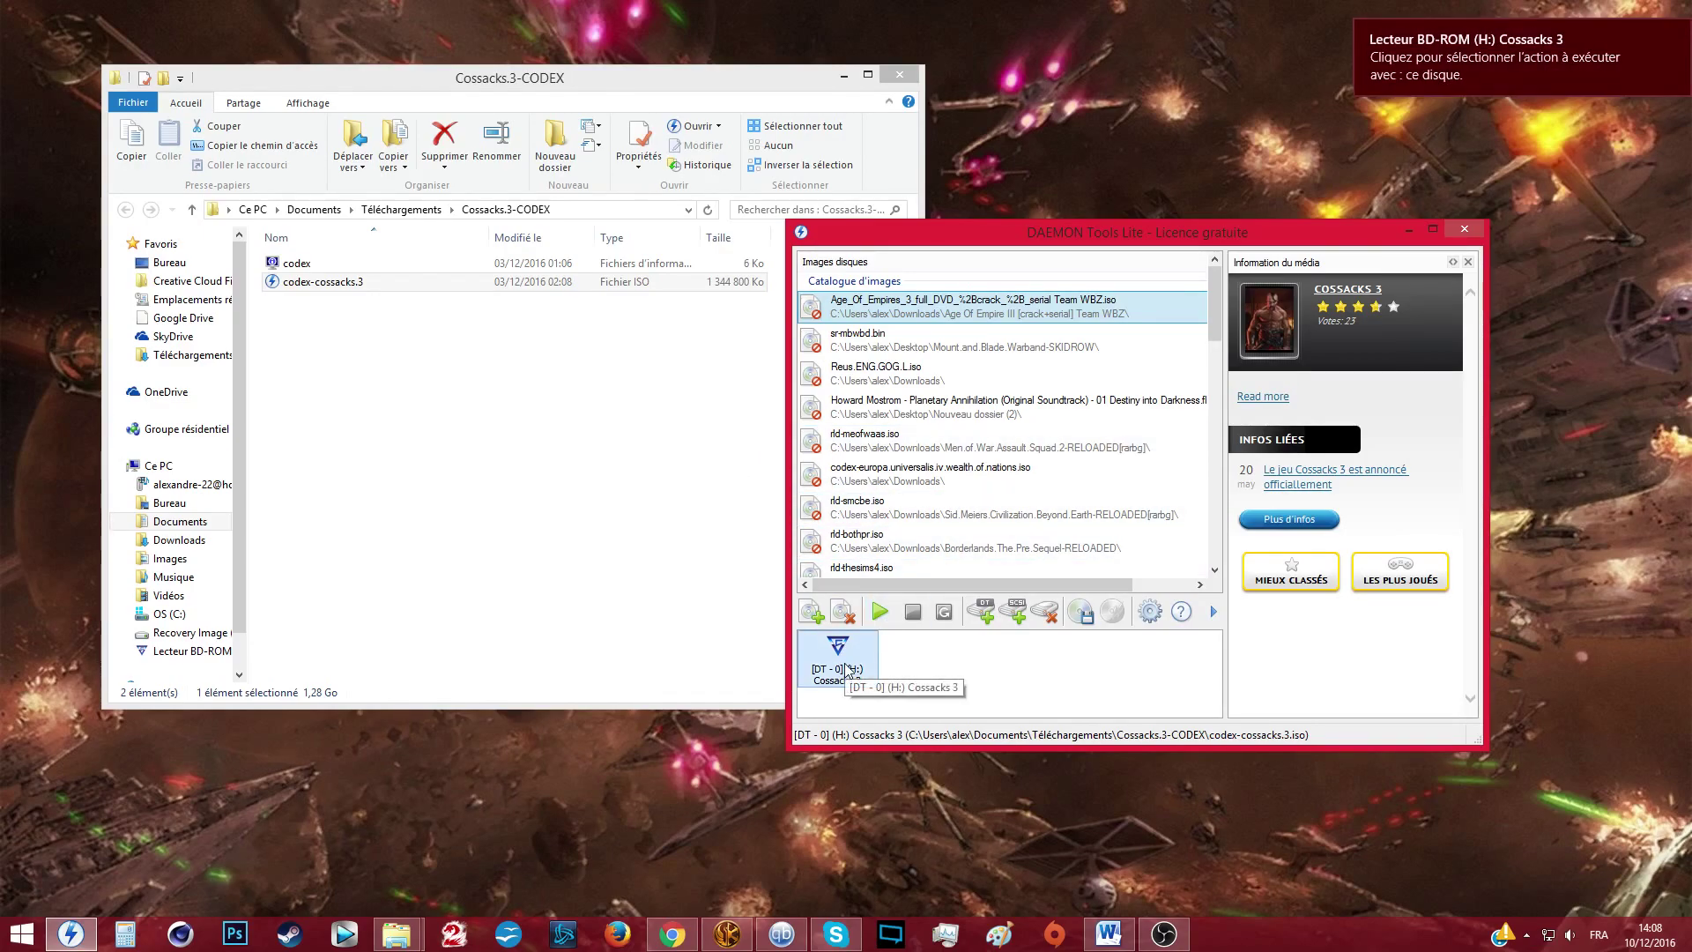
Run setup.exe from the mounted Cossacks 3 disc and close the installer window
{"action": "left_click", "coordinate": [1498, 63]}
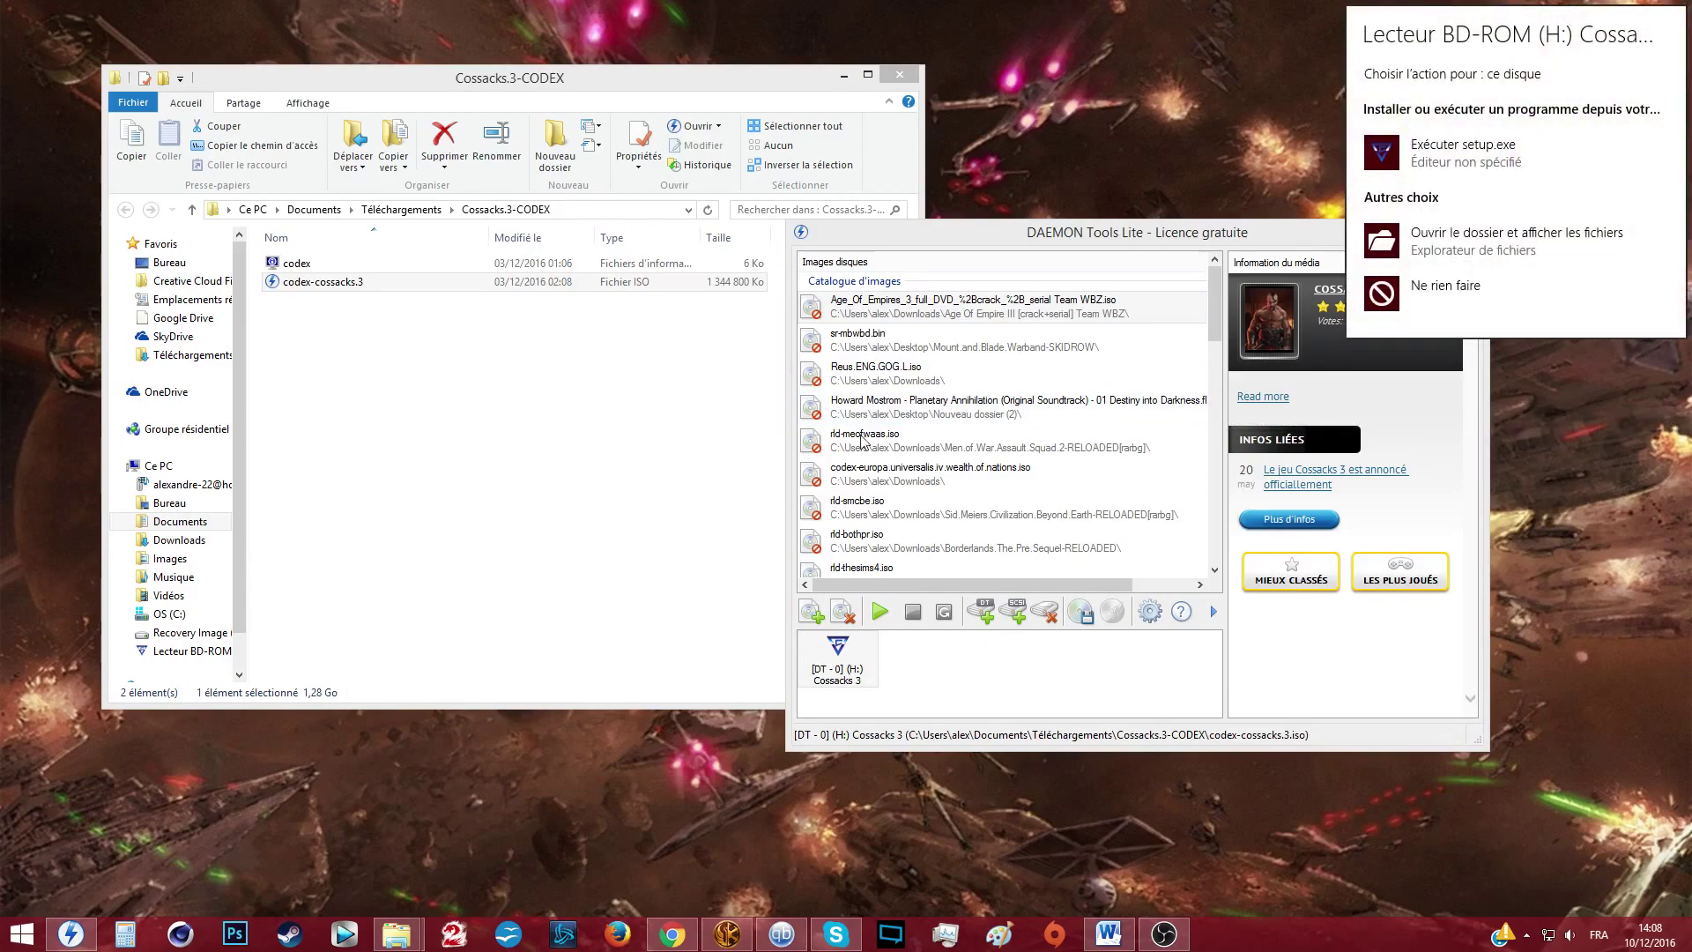
{"action": "left_click", "coordinate": [1498, 163]}
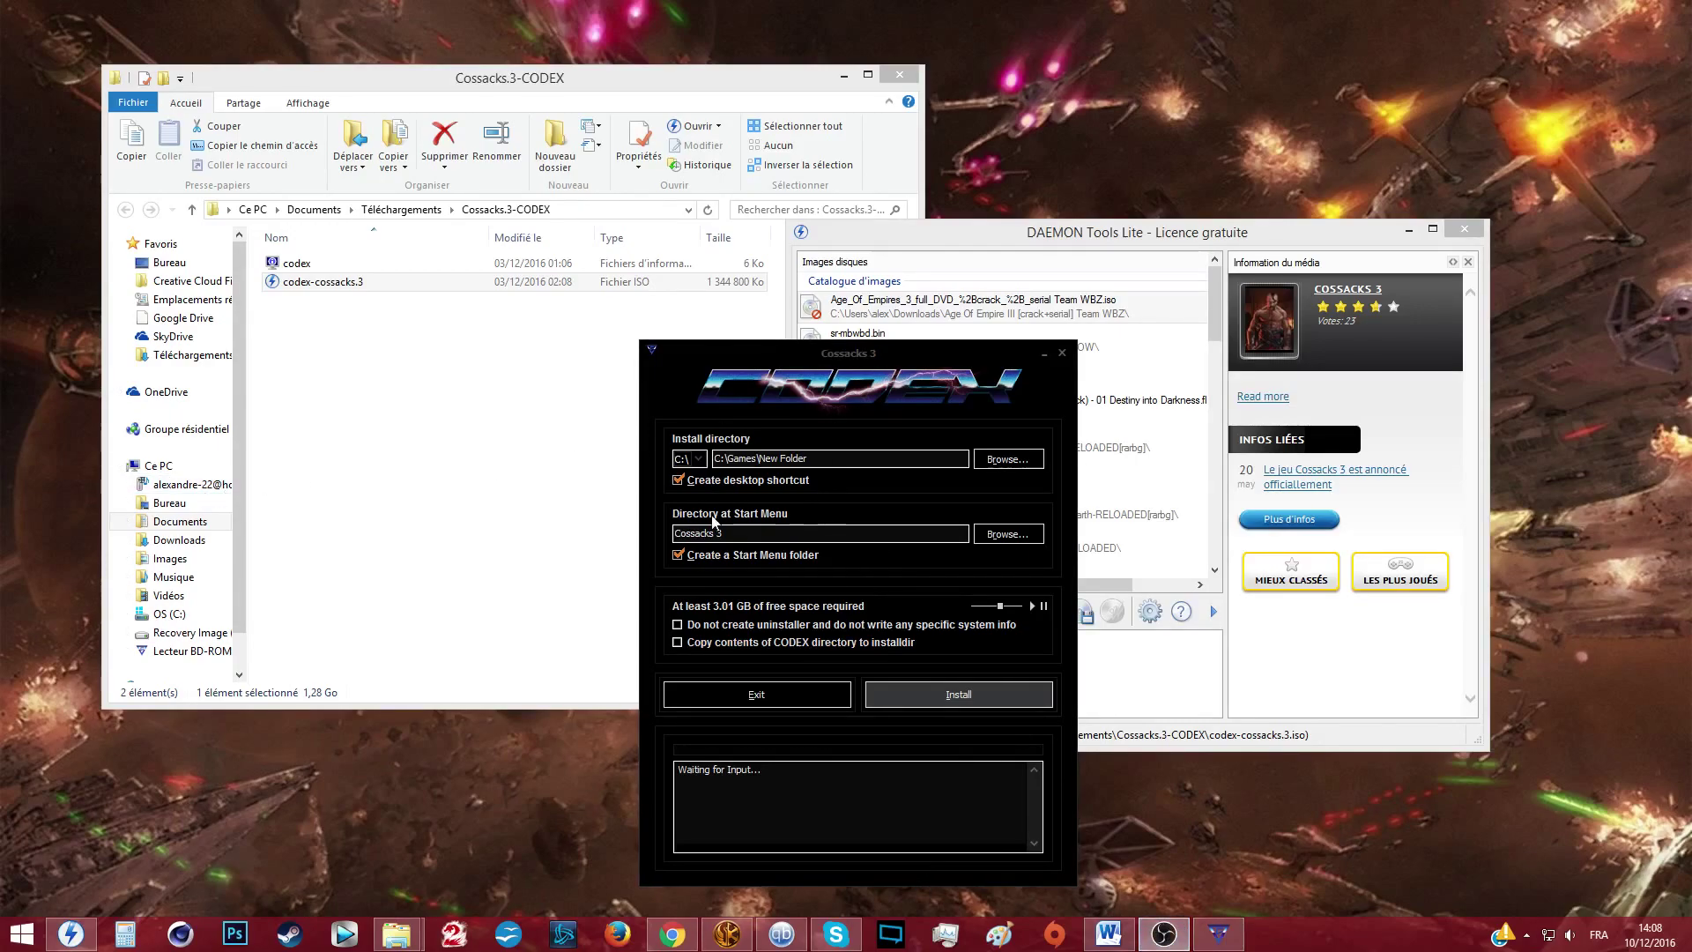
{"action": "left_click", "coordinate": [977, 697]}
{"action": "left_click", "coordinate": [1063, 353]}
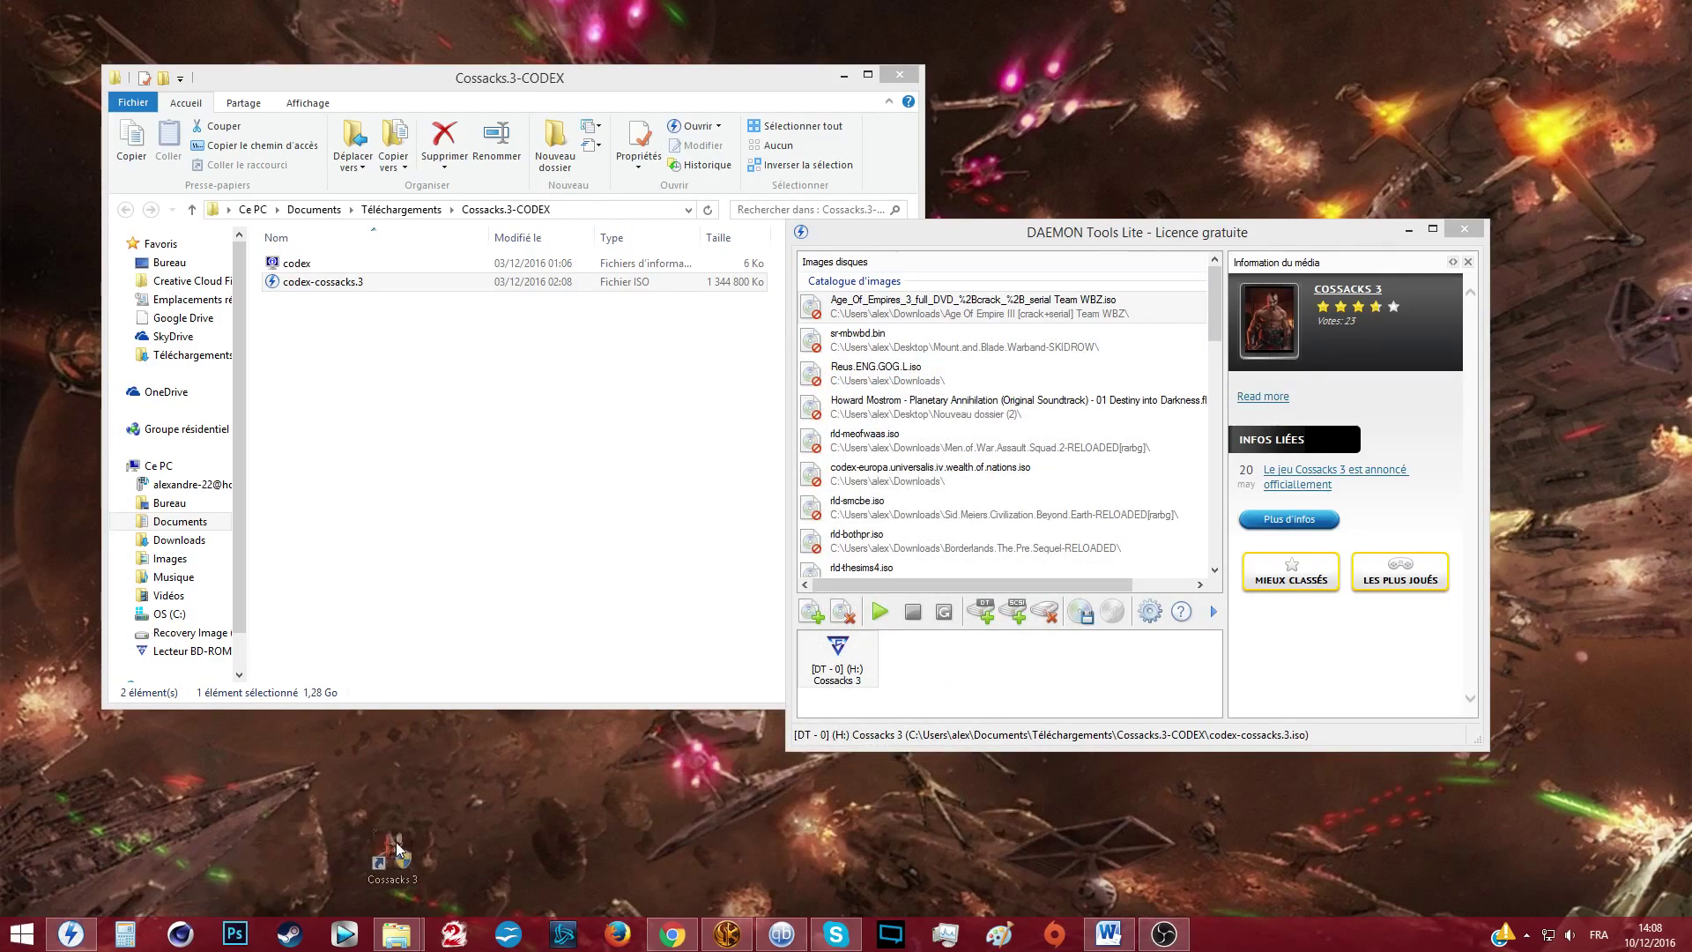
Clear space on the desktop, move the Cossacks 3 shortcut higher up and open its file location
{"action": "left_click", "coordinate": [844, 76]}
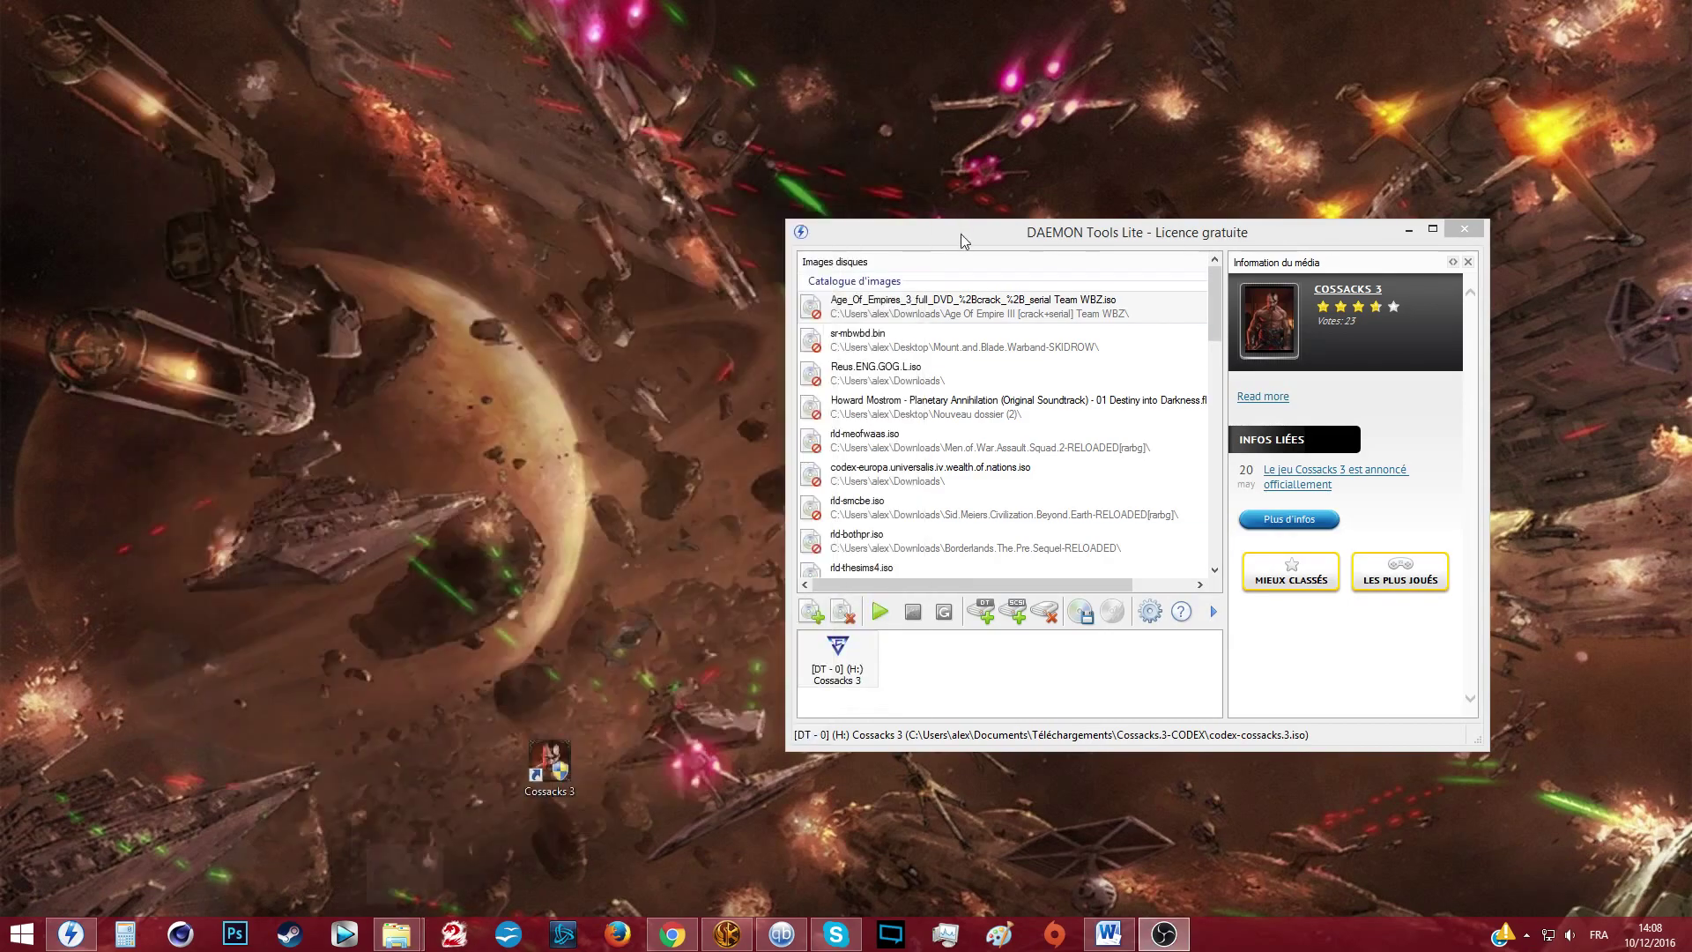
{"action": "left_click_drag", "start_coordinate": [1011, 250], "coordinate": [1068, 246]}
{"action": "left_click_drag", "start_coordinate": [562, 778], "coordinate": [562, 411]}
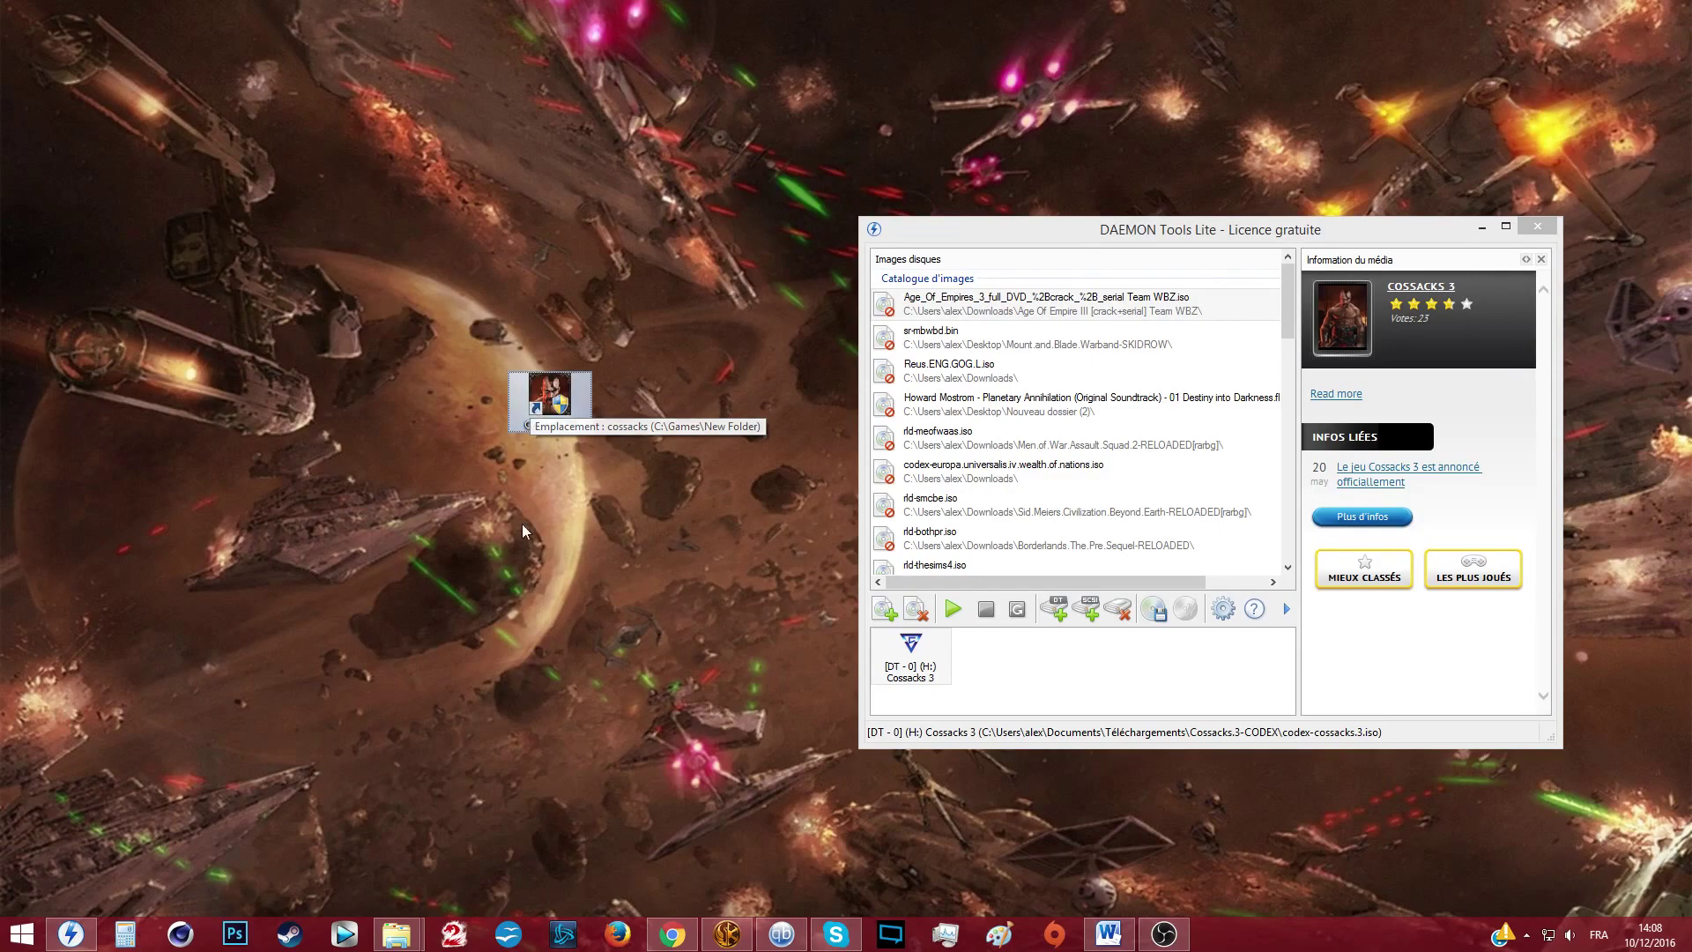
{"action": "right_click", "coordinate": [570, 398]}
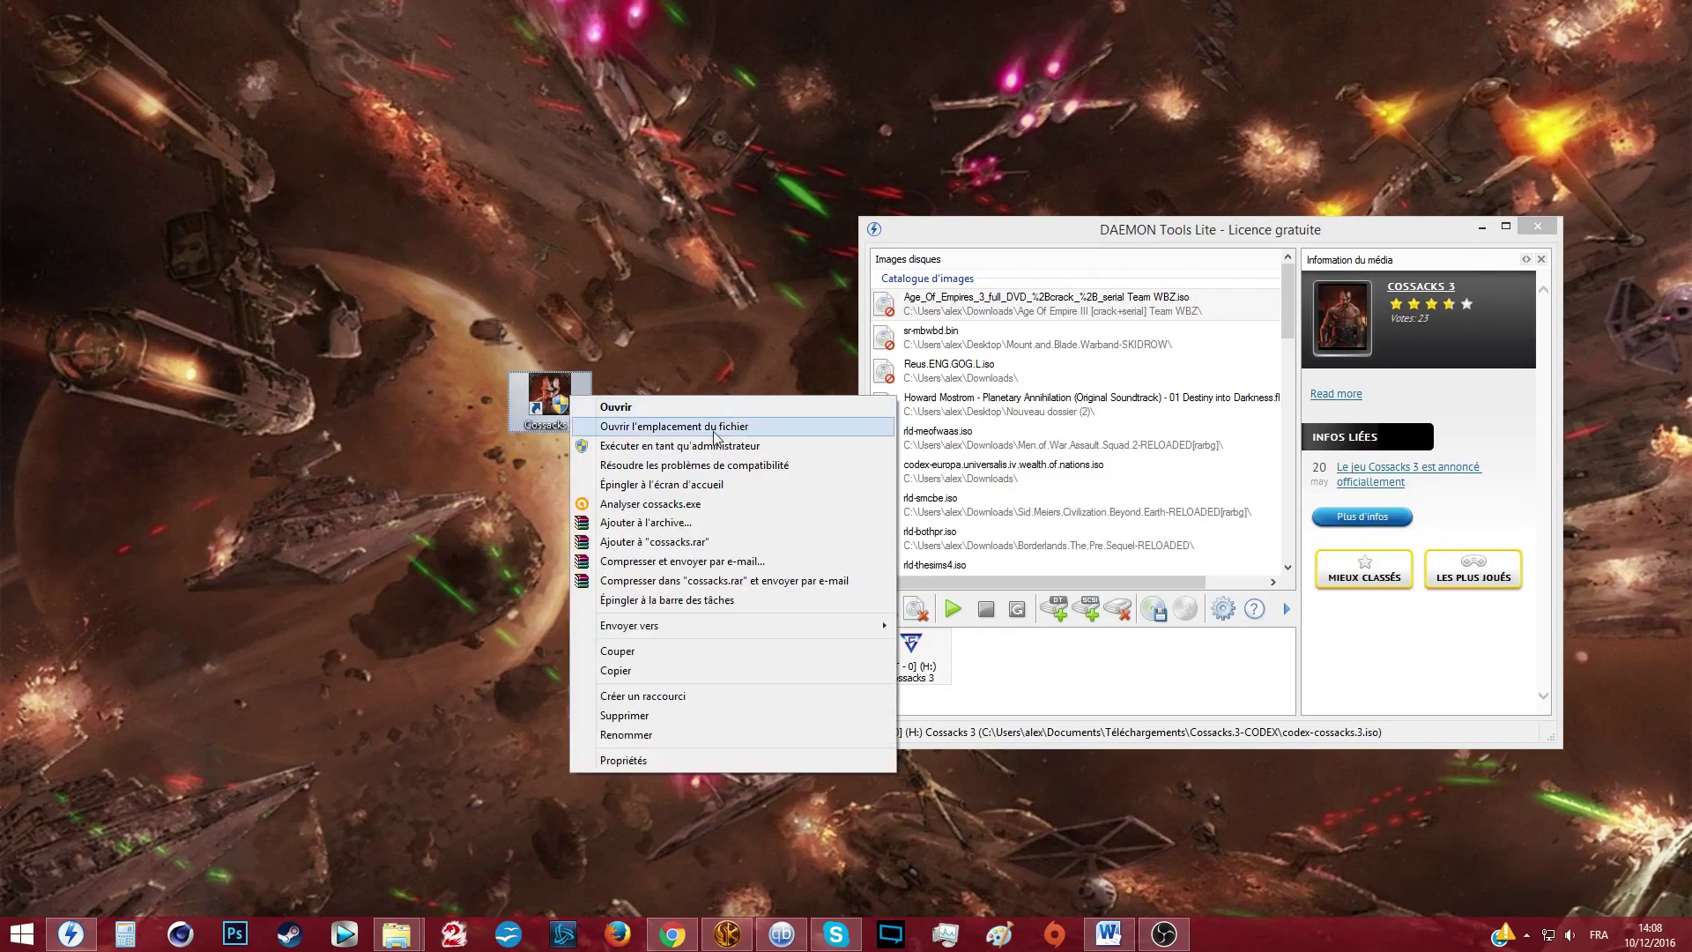
{"action": "left_click", "coordinate": [715, 427]}
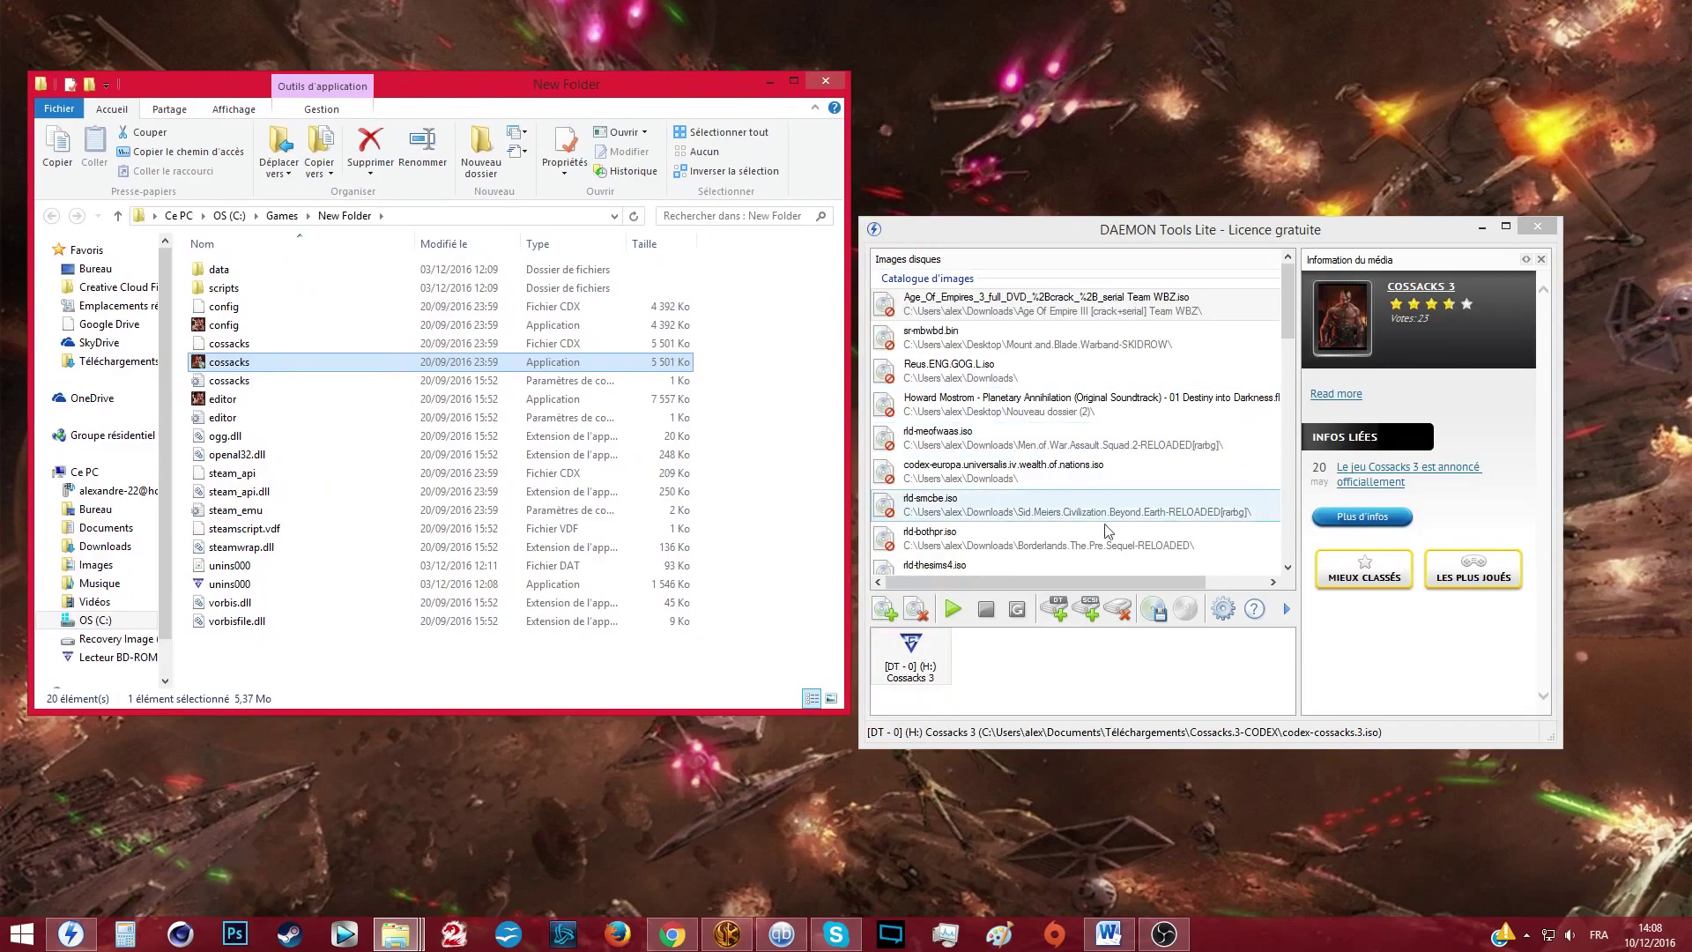
Switch the Cossacks.3-CODEX Explorer window to Ce PC and place it beside the New Folder window
{"action": "left_click", "coordinate": [399, 937]}
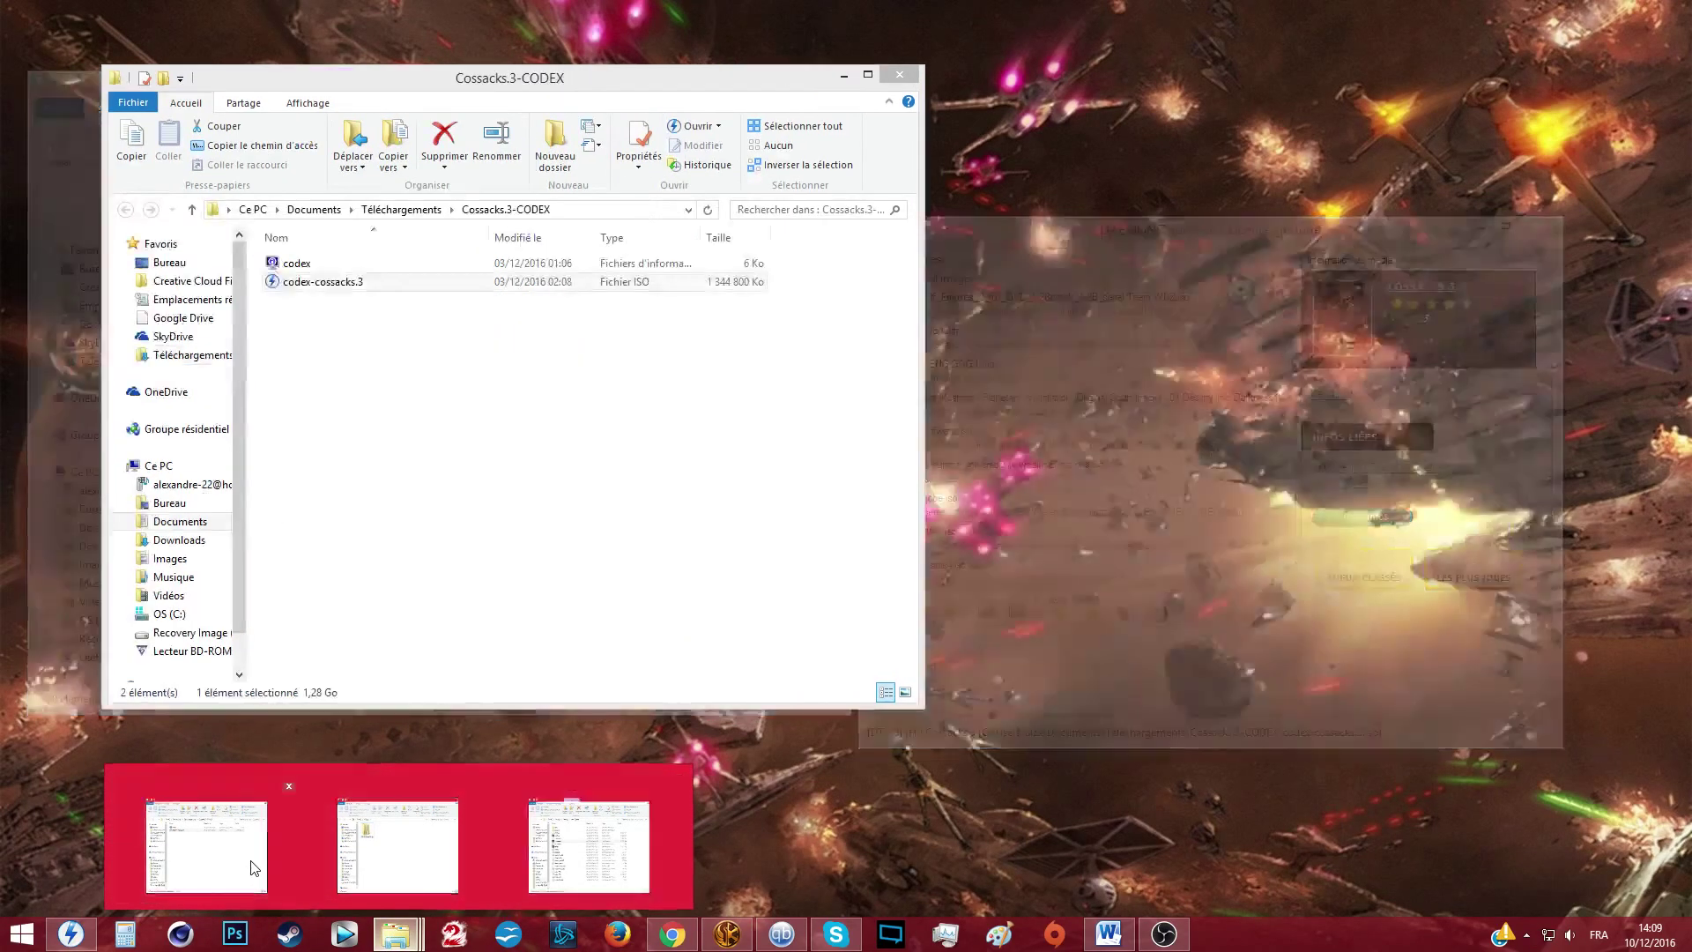
{"action": "left_click", "coordinate": [256, 859]}
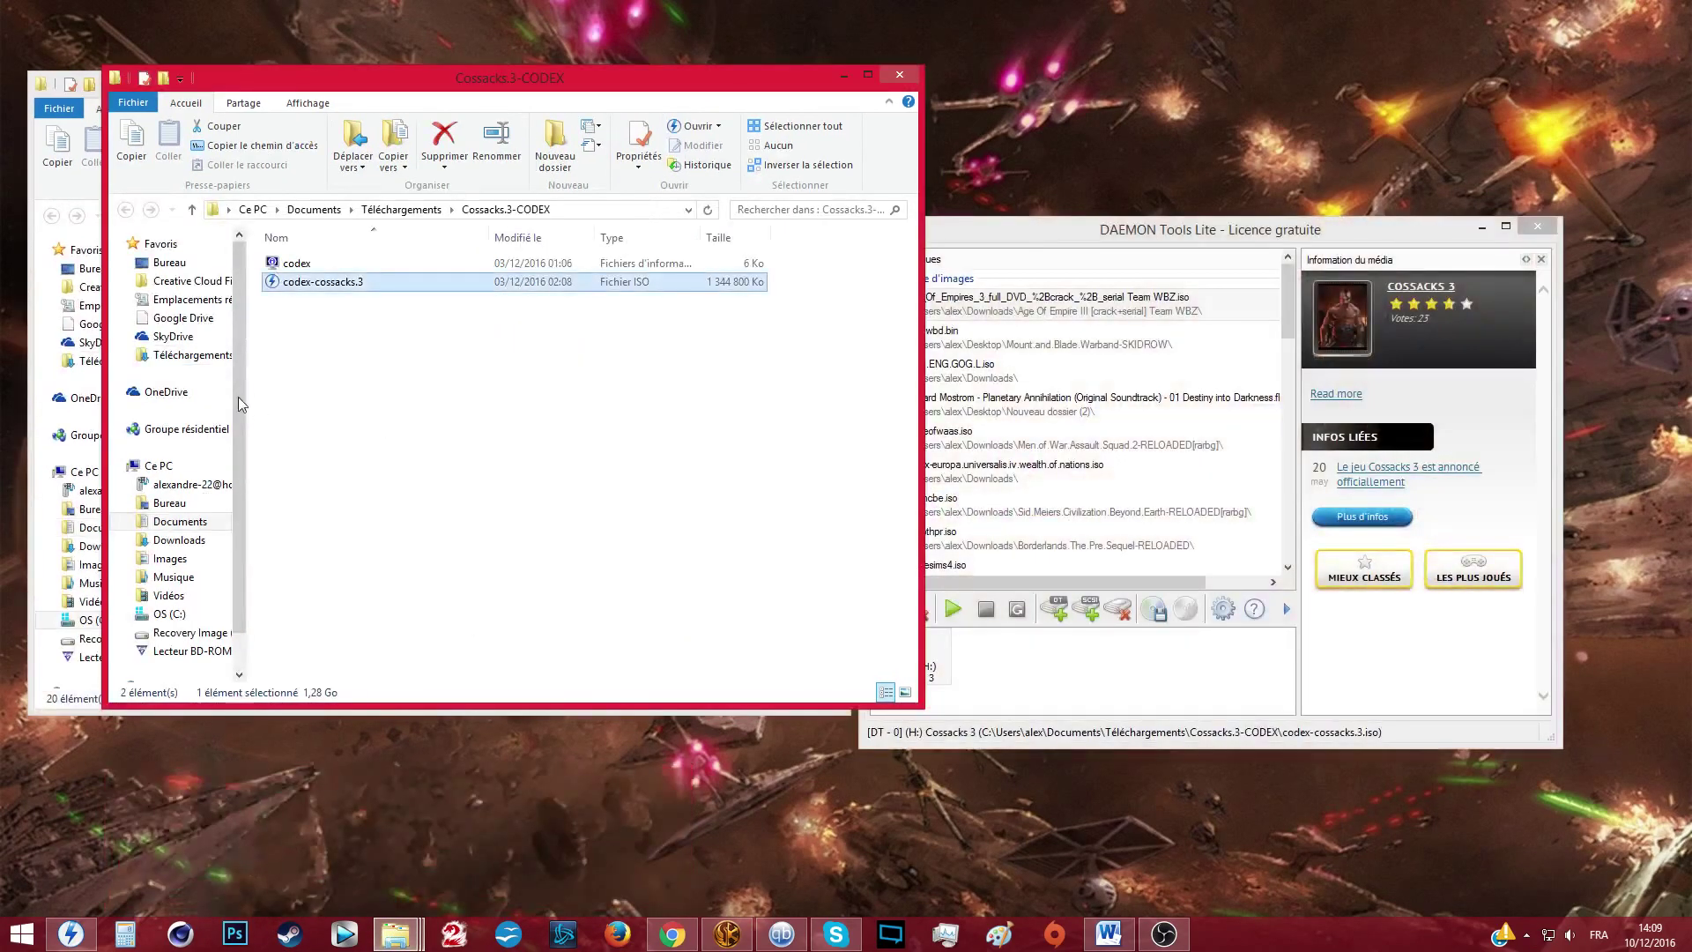
{"action": "left_click", "coordinate": [158, 467]}
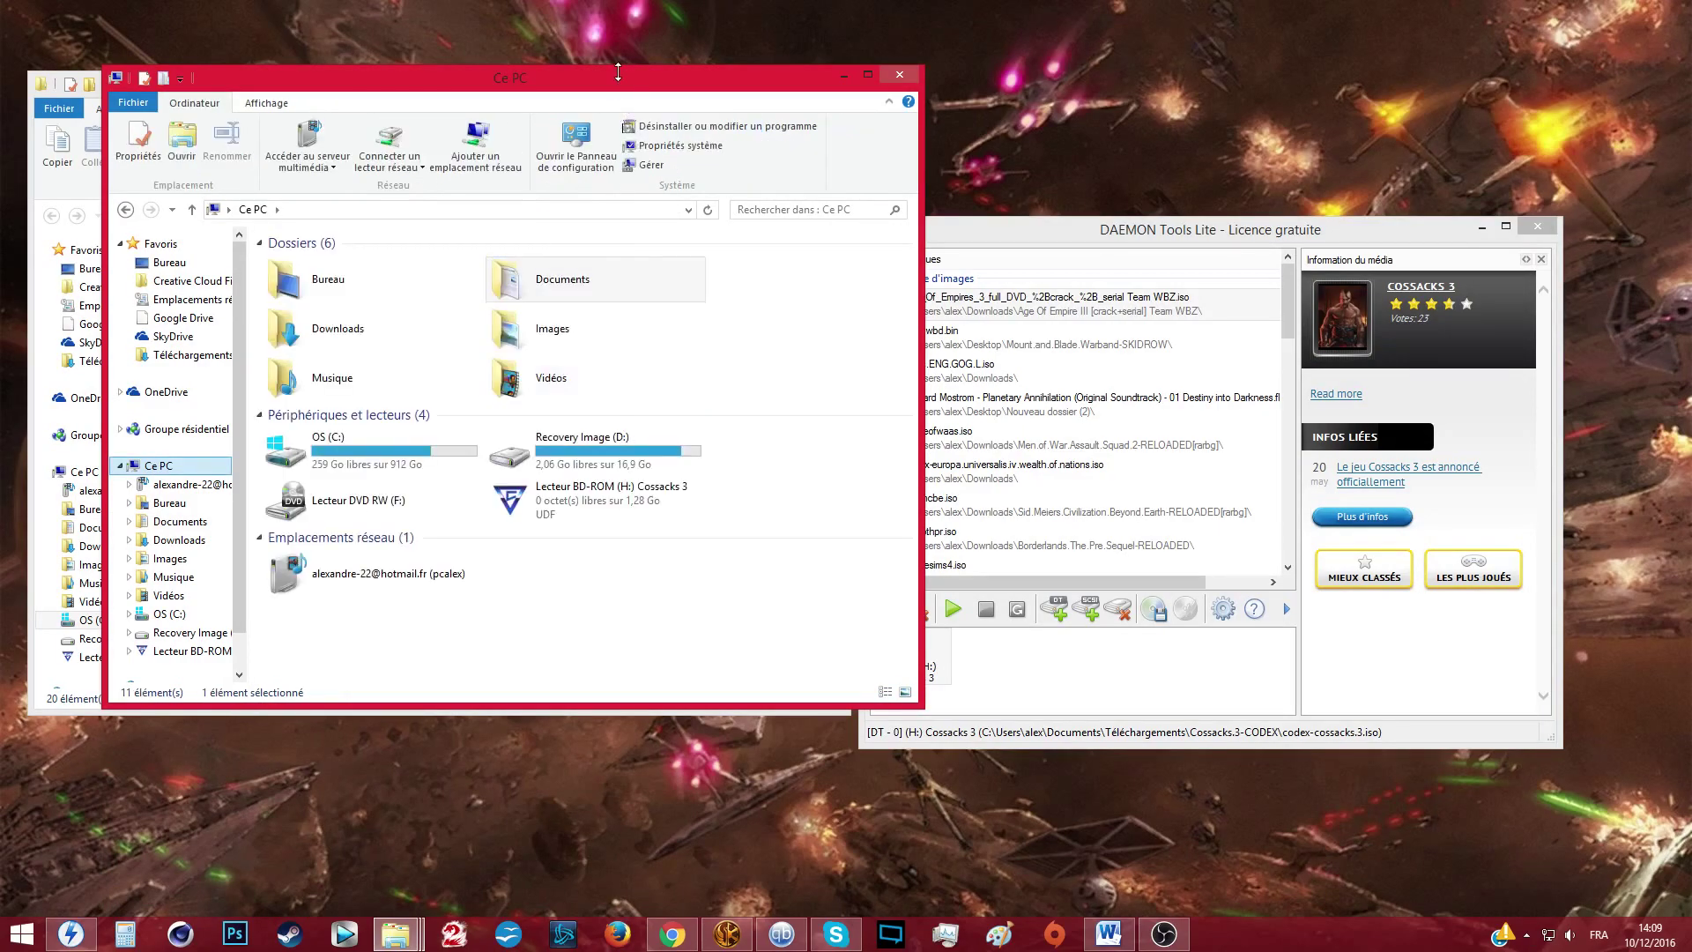
{"action": "left_click_drag", "start_coordinate": [622, 69], "coordinate": [1068, 104]}
{"action": "left_click_drag", "start_coordinate": [739, 113], "coordinate": [1334, 100]}
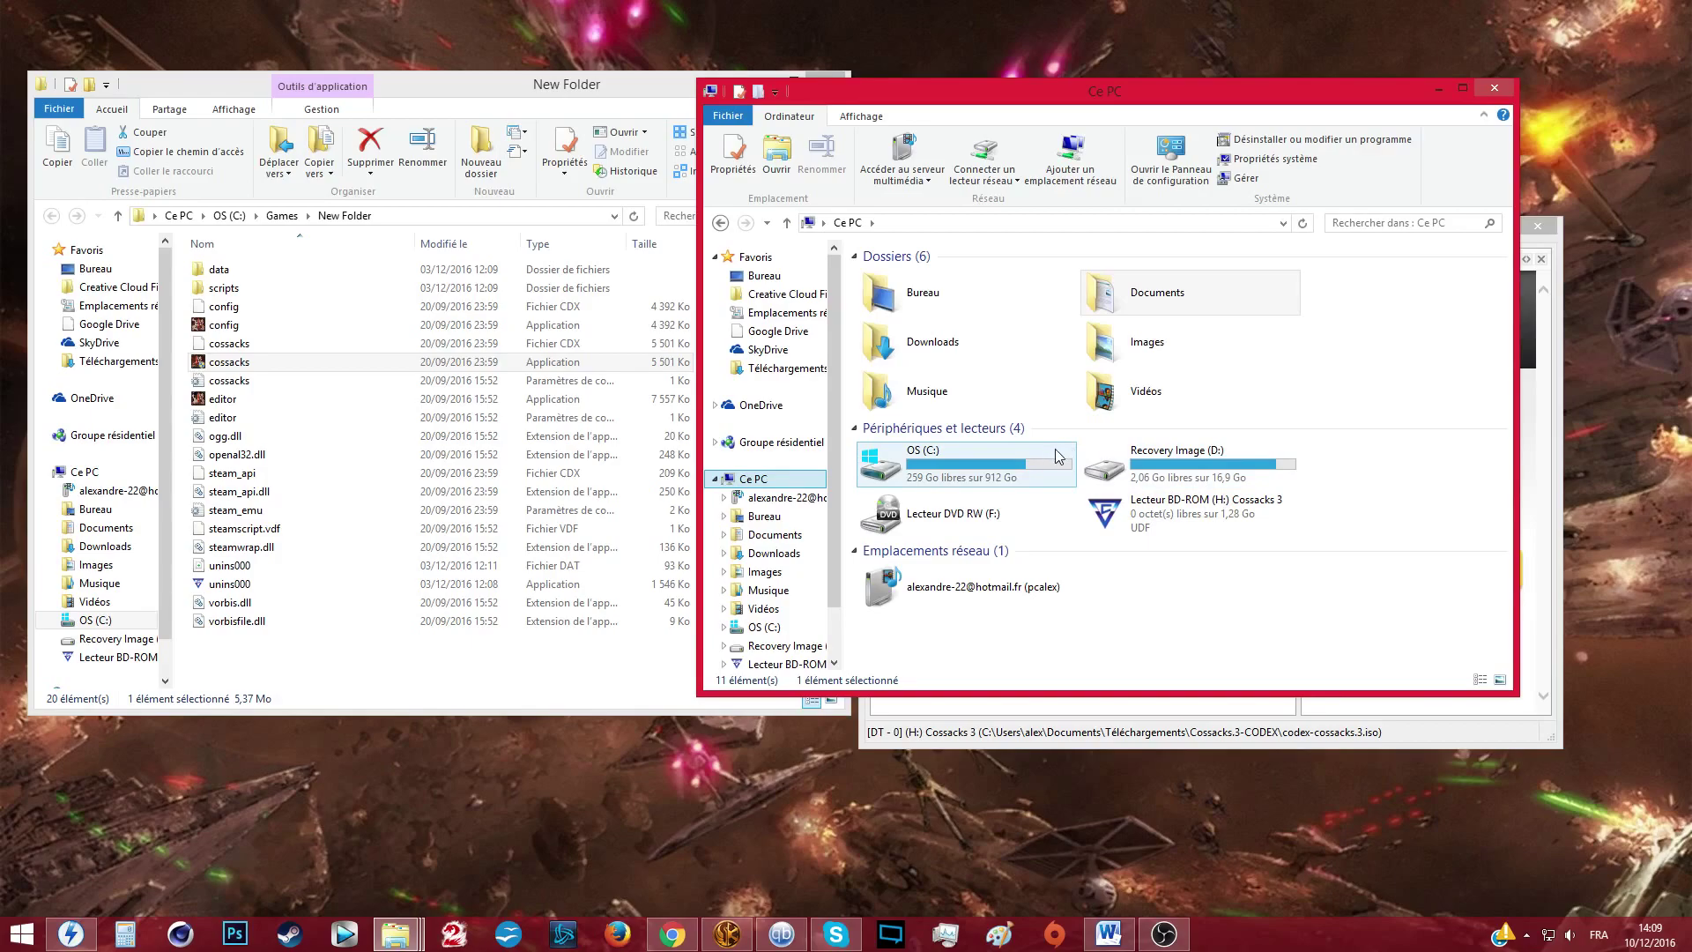
Open the mounted Cossacks 3 disc in drive H: to browse its files without running the installer
{"action": "left_click", "coordinate": [1212, 517]}
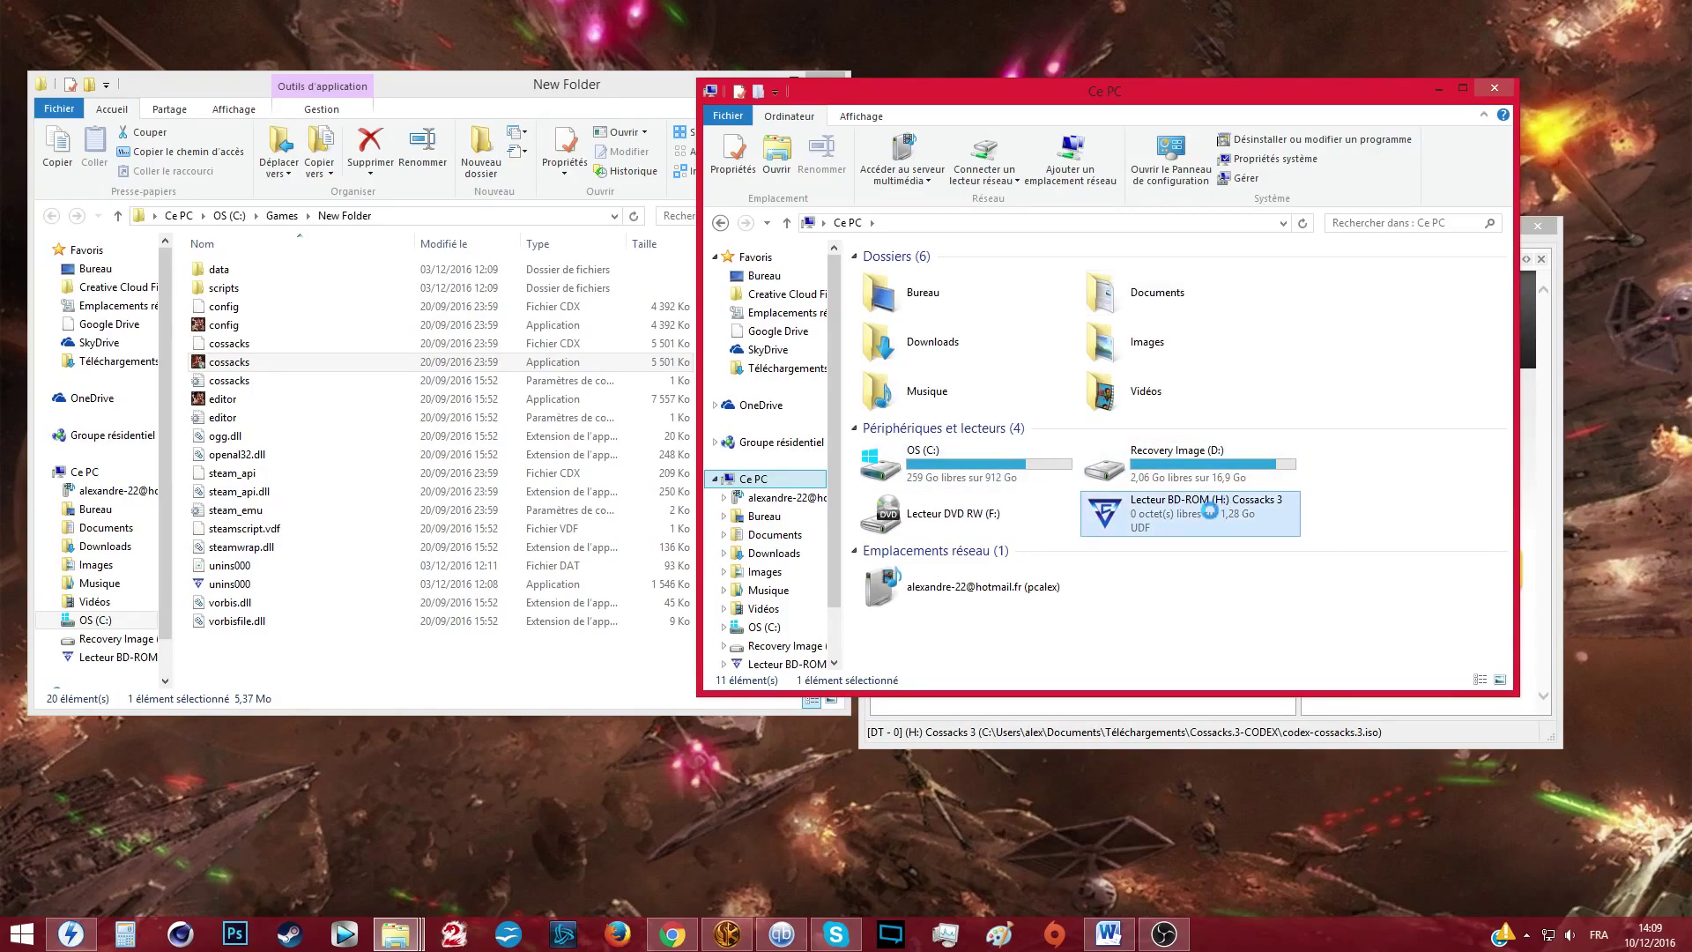
{"action": "right_click", "coordinate": [1213, 518]}
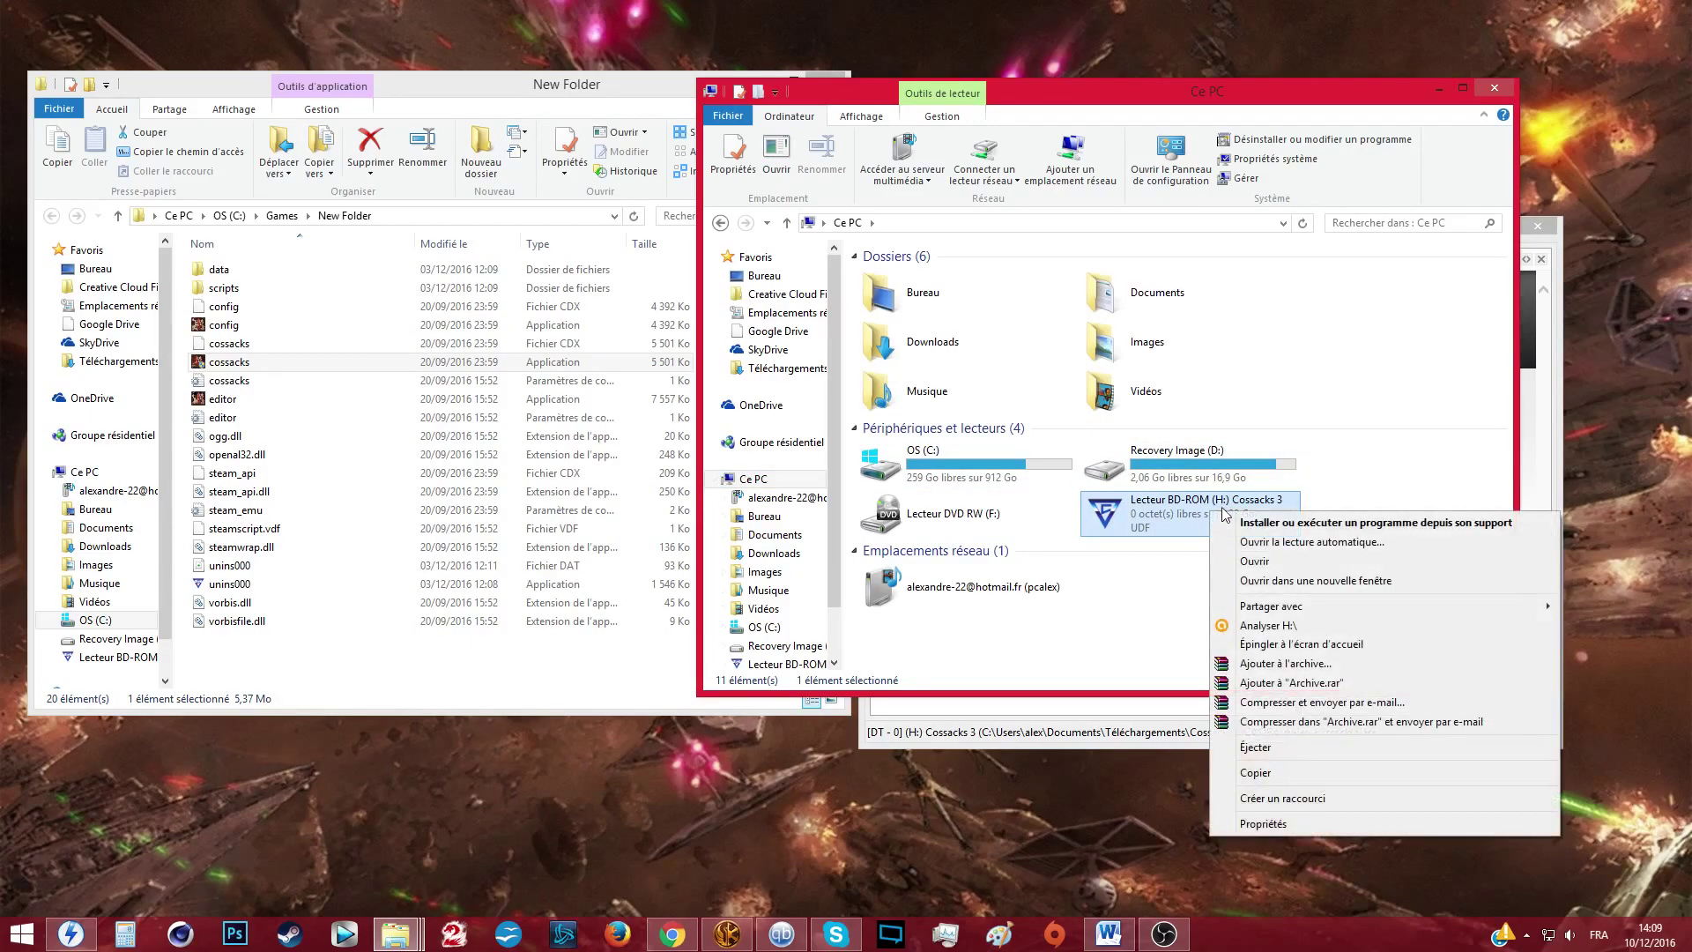
{"action": "left_click", "coordinate": [1274, 563]}
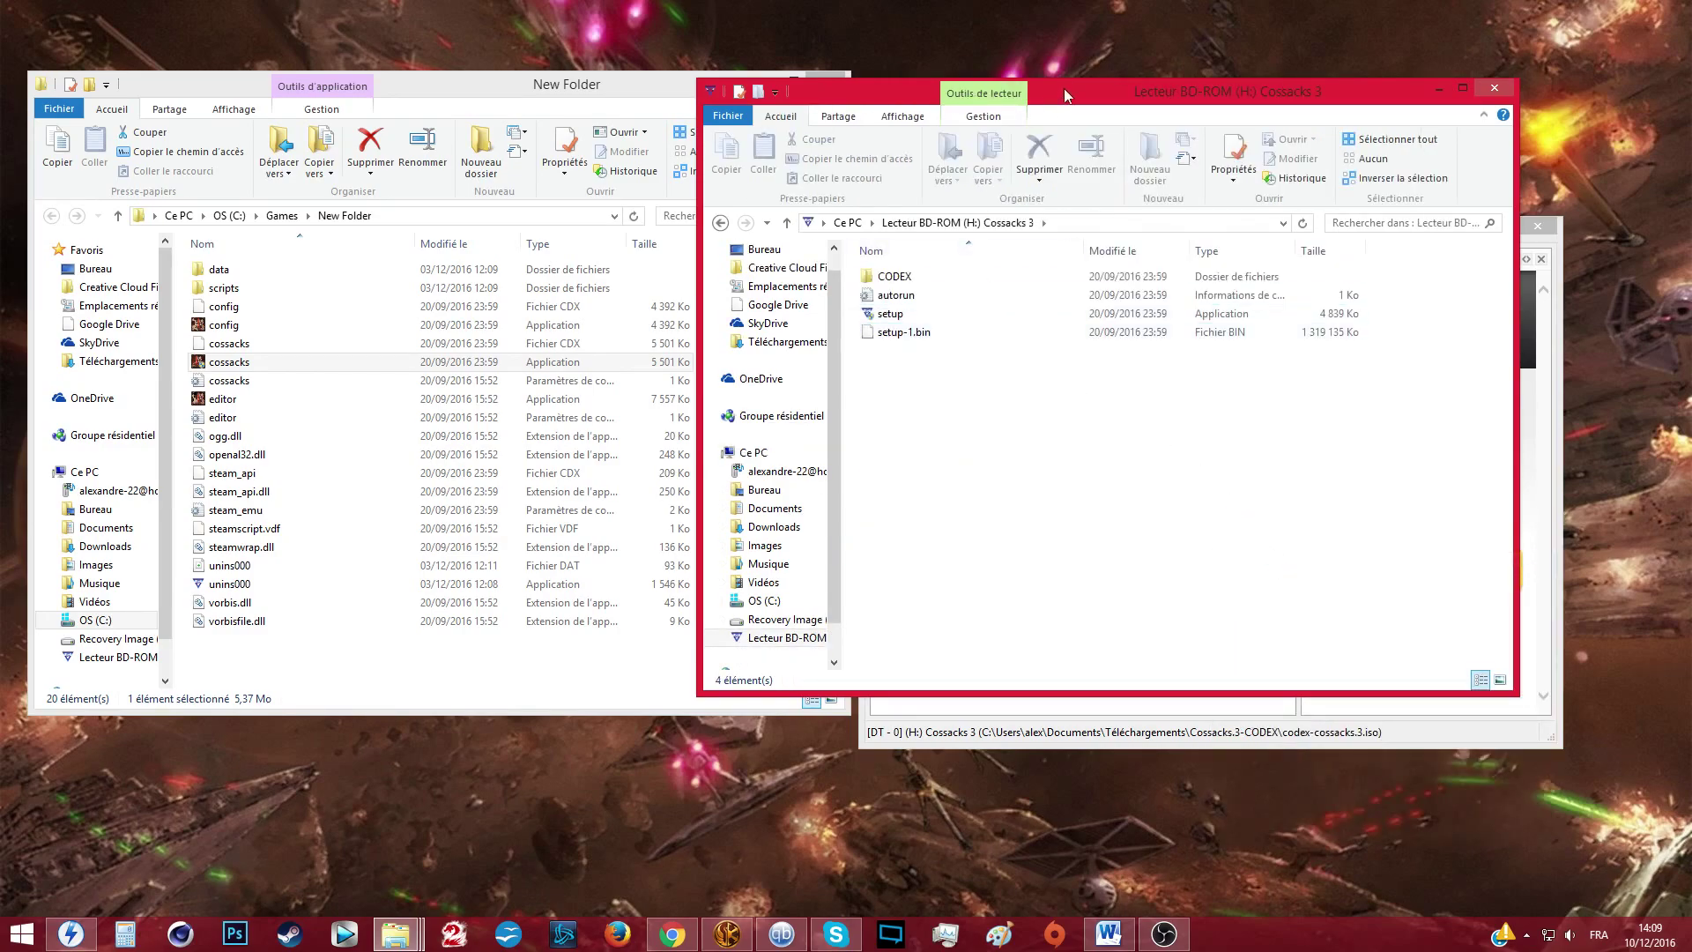
Copy all files from the disc's CODEX folder into New Folder, replacing the existing ones, then minimize CODEX and close DAEMON Tools Lite
{"action": "left_click_drag", "start_coordinate": [1057, 99], "coordinate": [1057, 209]}
{"action": "double_click", "coordinate": [987, 388]}
{"action": "left_click_drag", "start_coordinate": [1000, 607], "coordinate": [481, 673]}
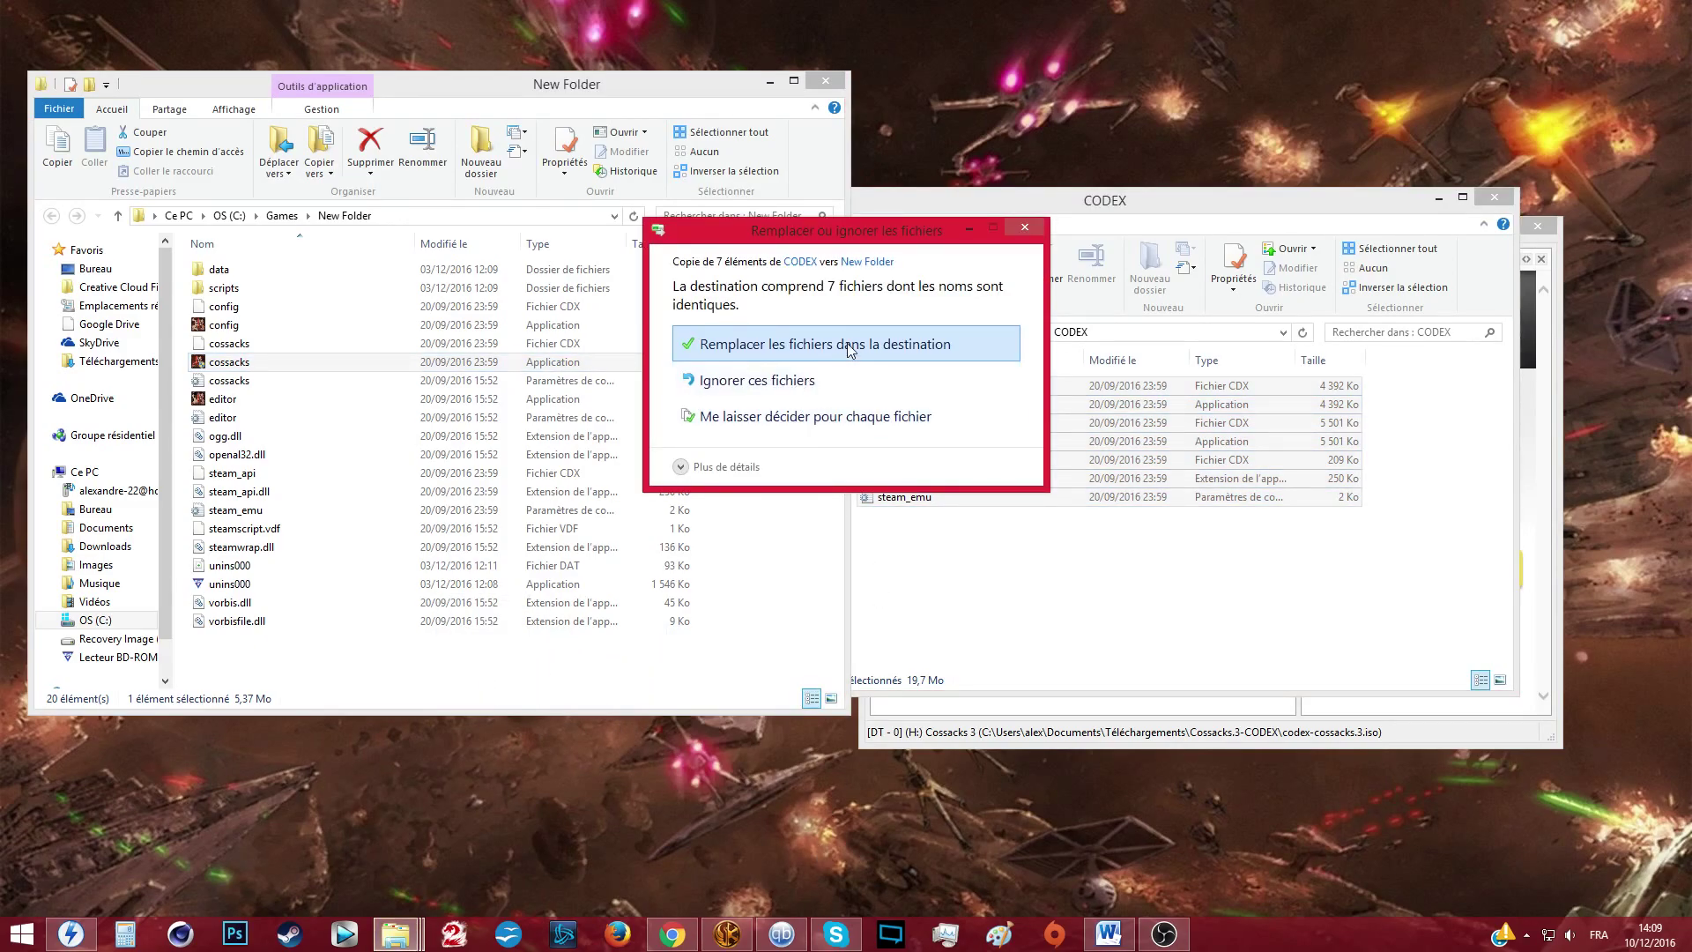
{"action": "left_click", "coordinate": [850, 349]}
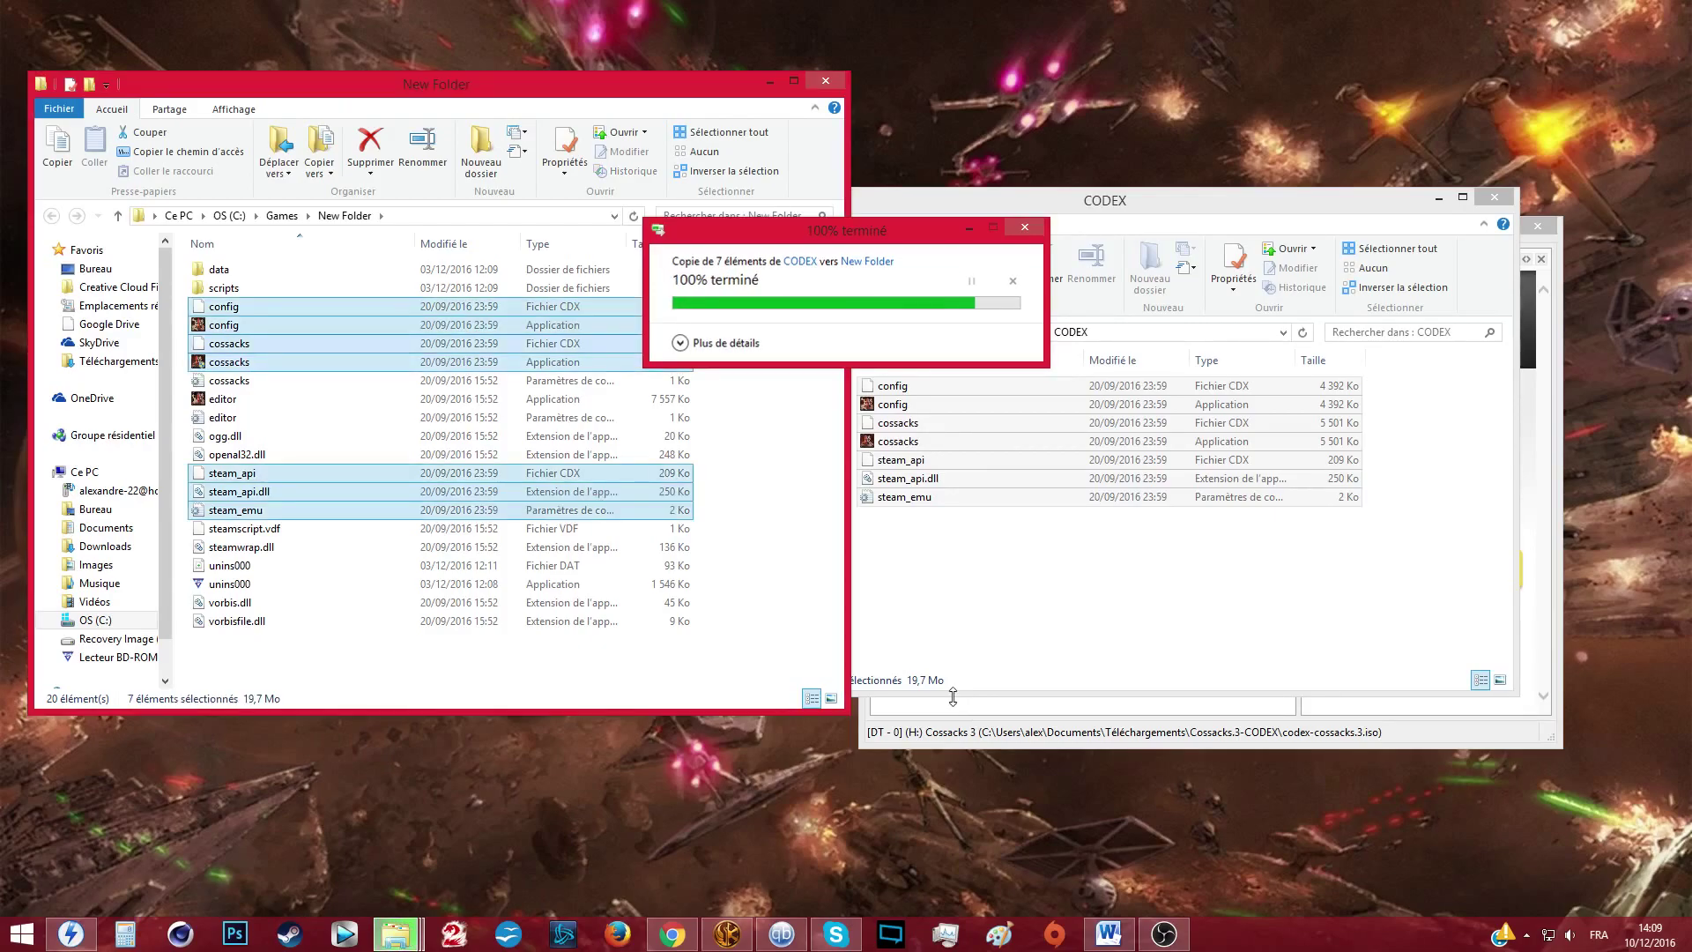
{"action": "left_click", "coordinate": [1441, 197]}
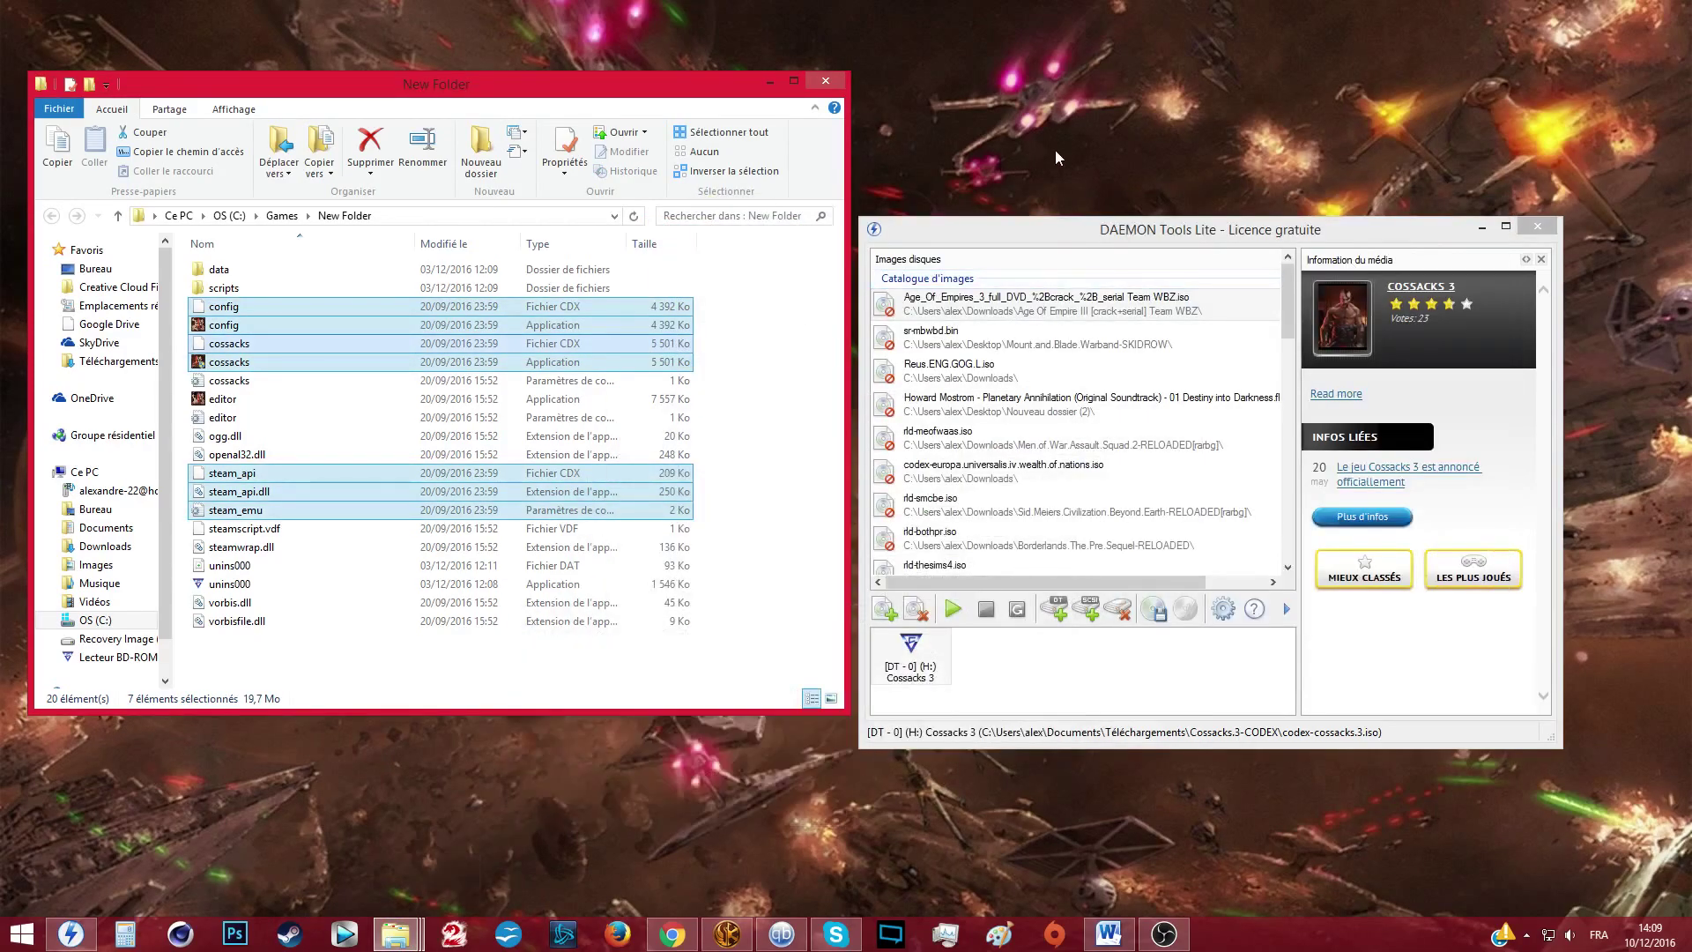
{"action": "left_click", "coordinate": [1538, 225]}
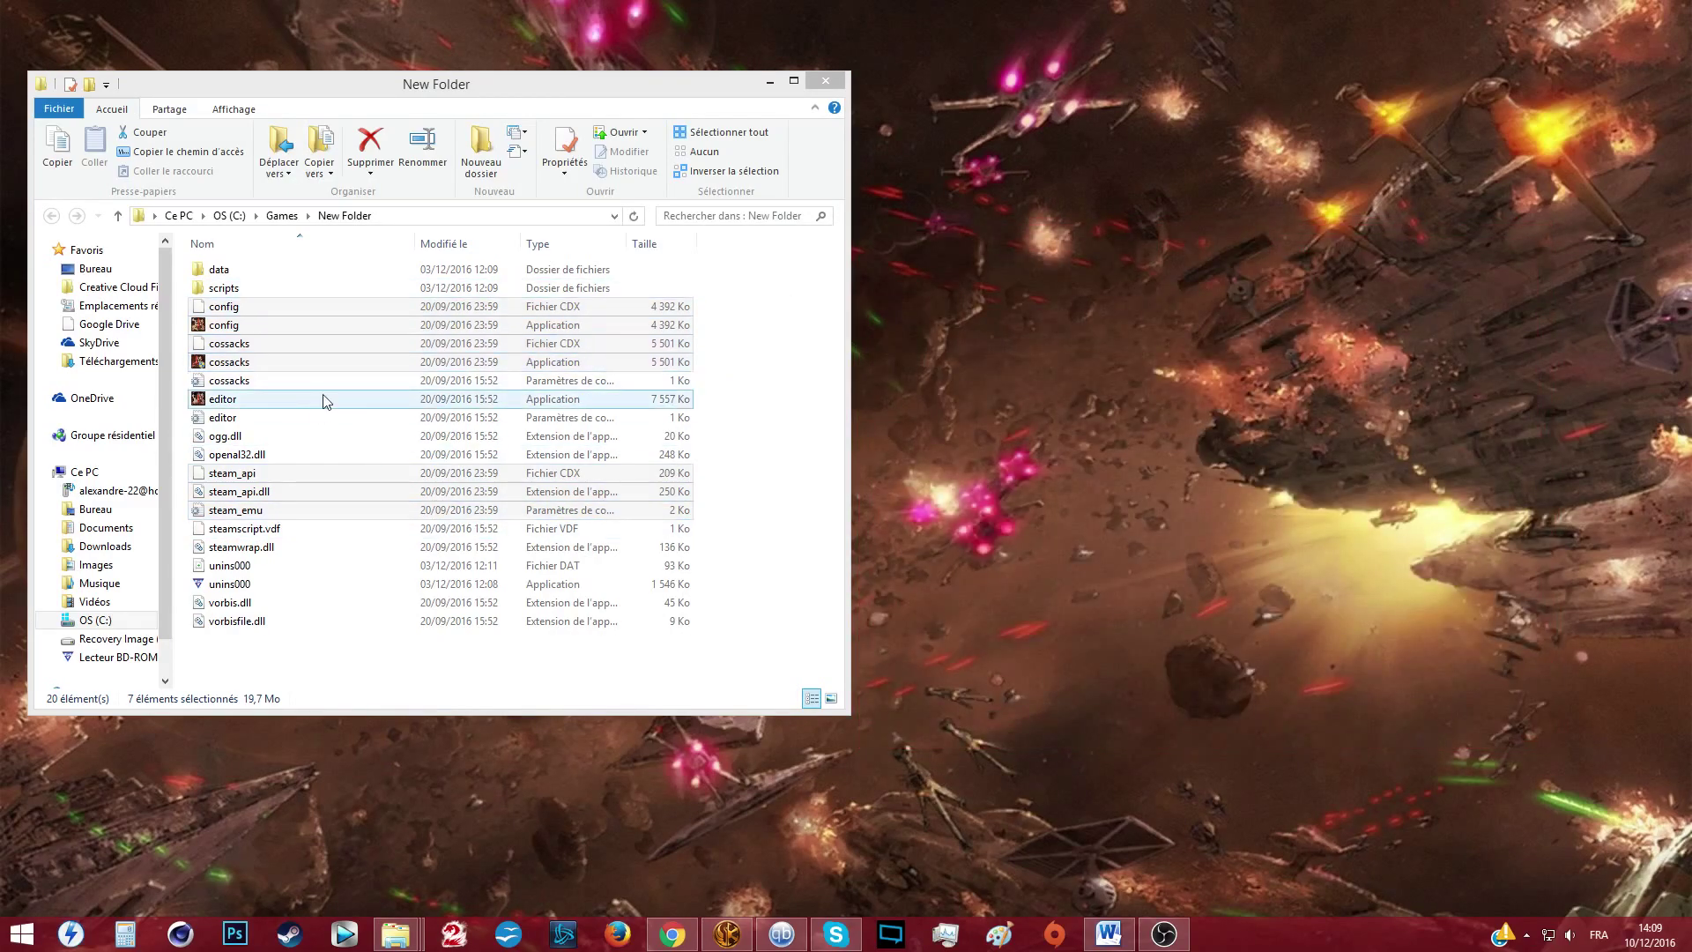
Launch the cossacks application from the game's New Folder and switch to the game window
{"action": "left_click", "coordinate": [331, 367]}
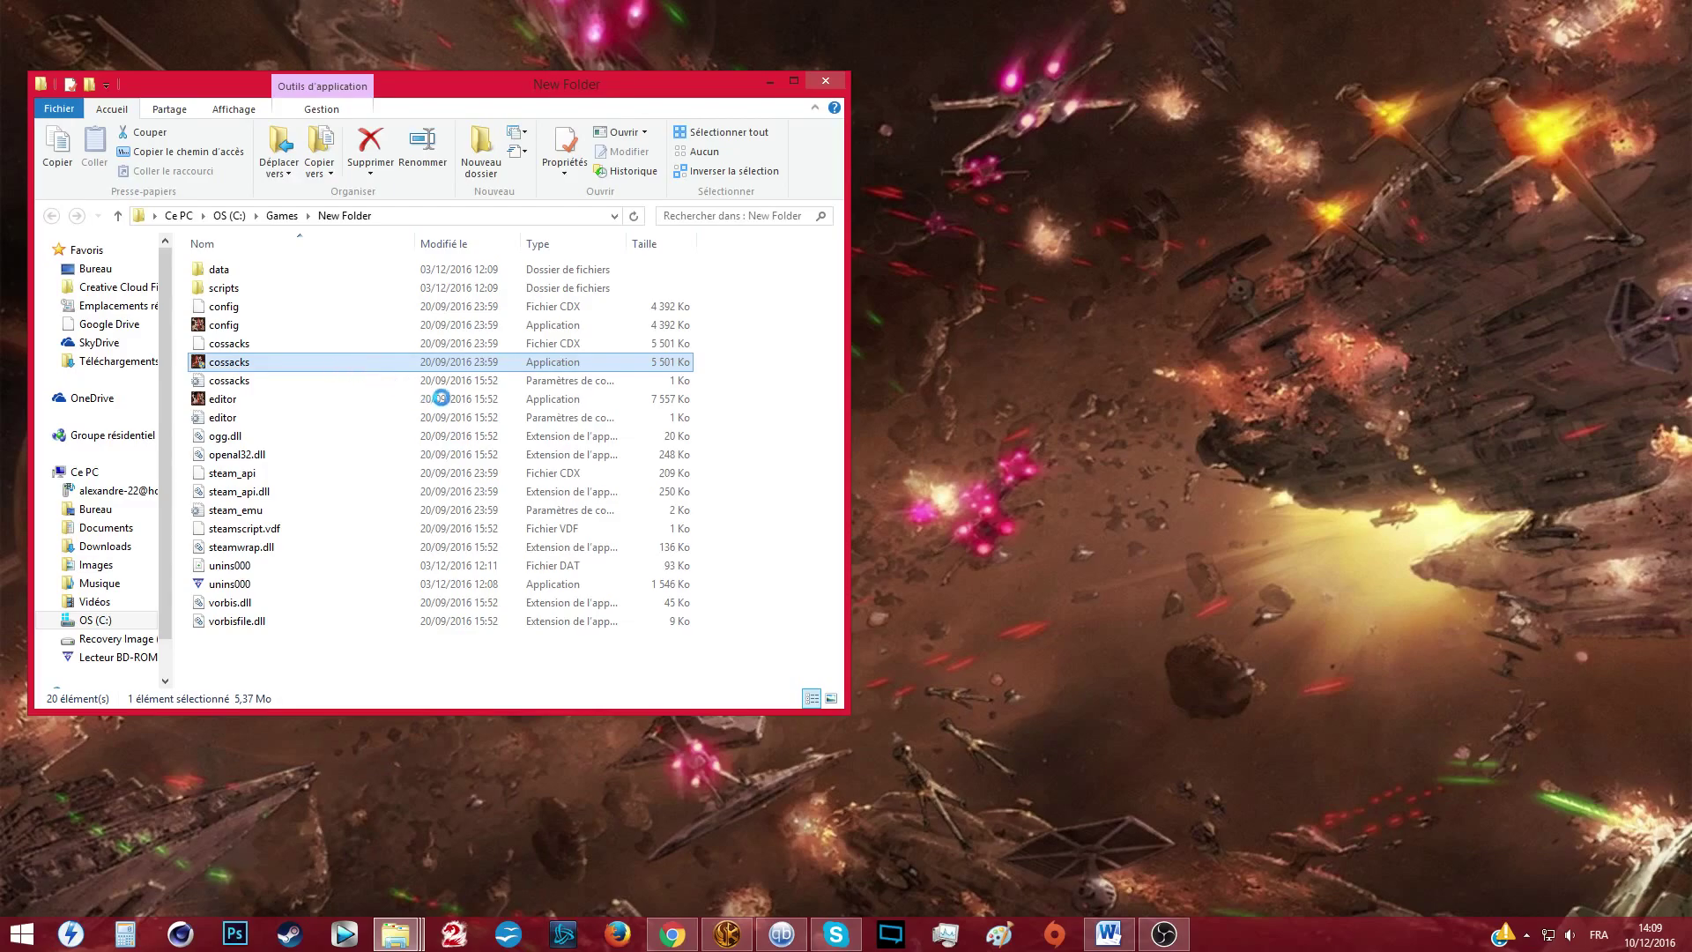
{"action": "right_click", "coordinate": [329, 363]}
{"action": "left_click", "coordinate": [445, 394]}
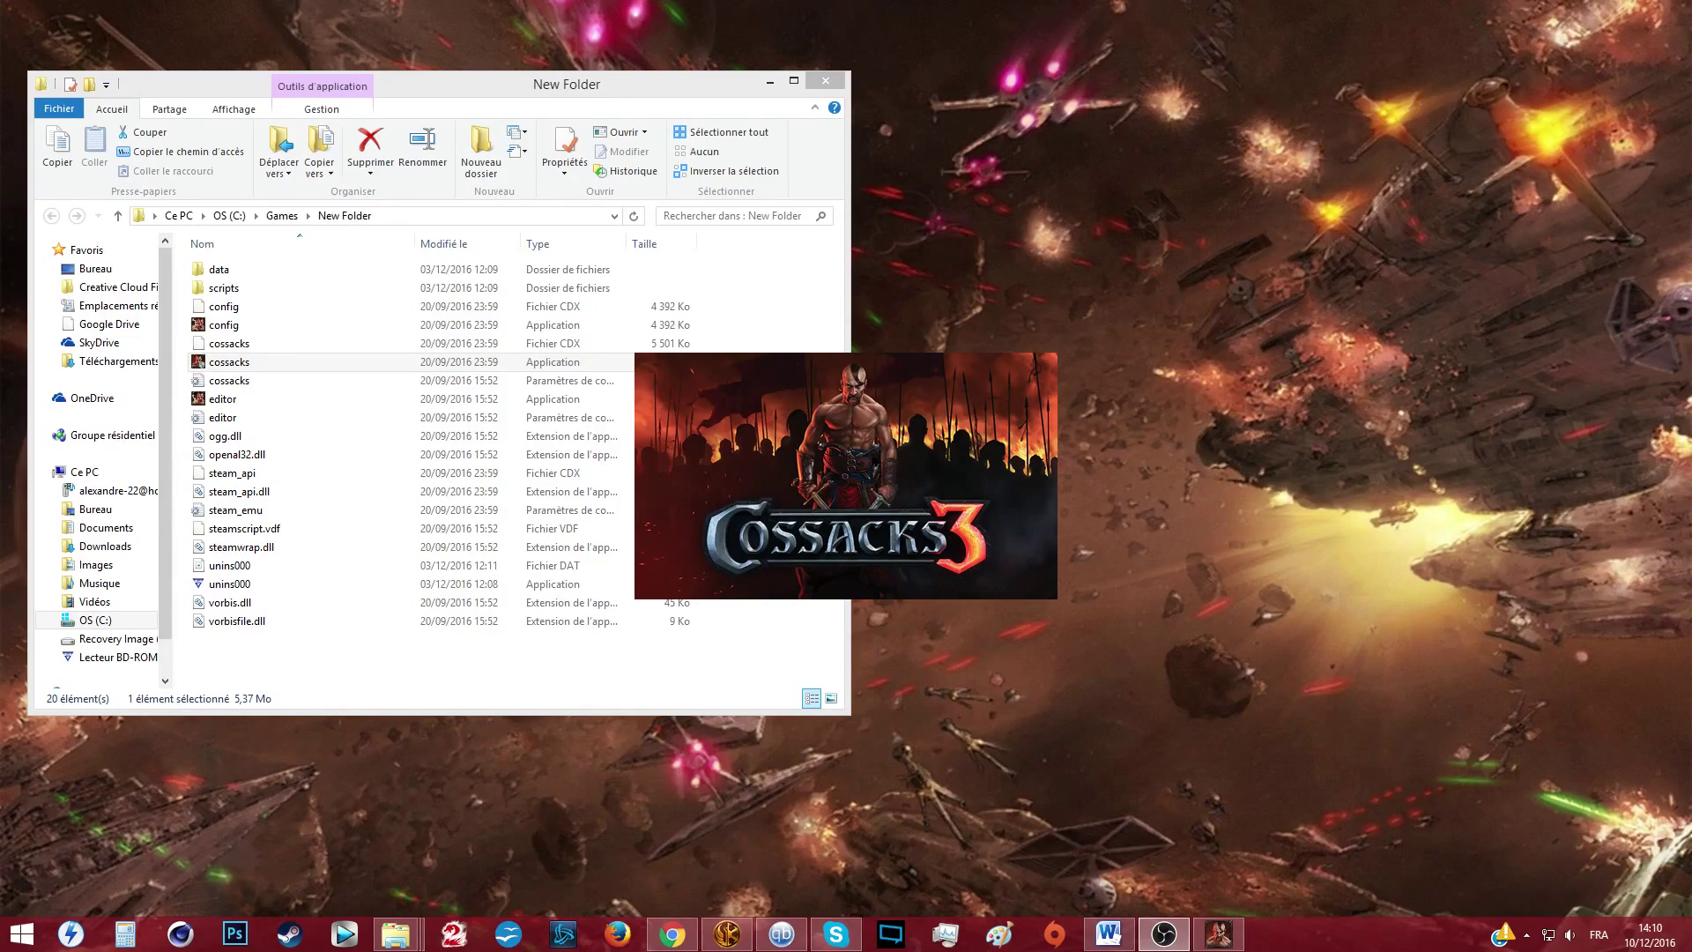
{"action": "left_click", "coordinate": [1228, 928]}
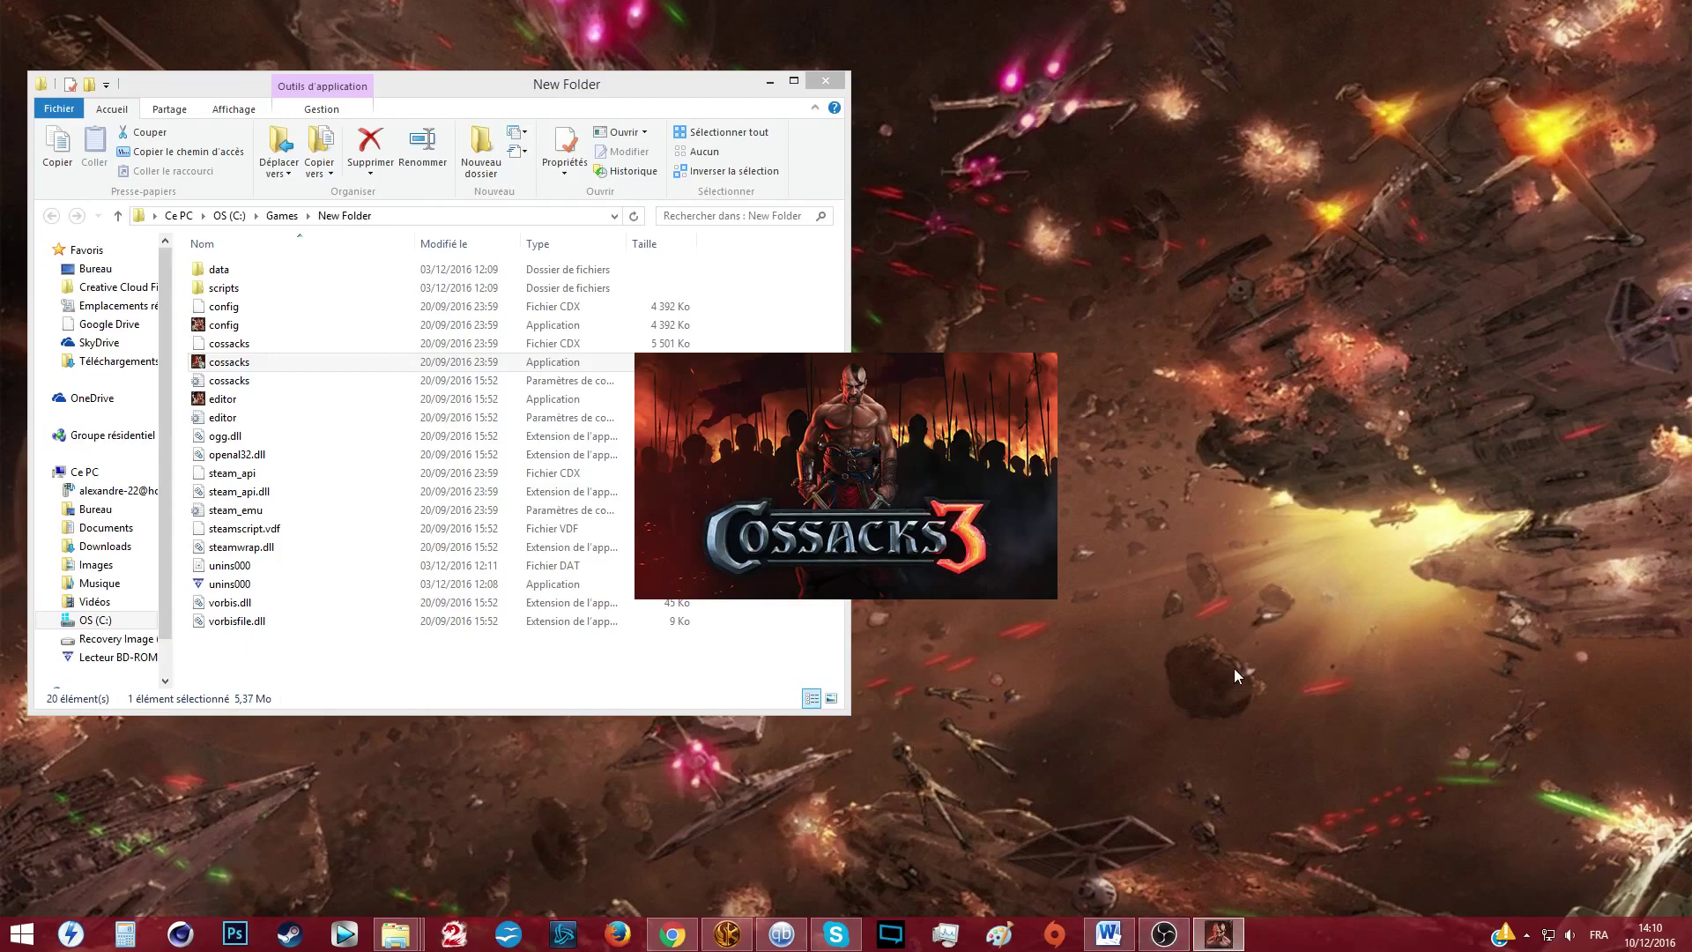